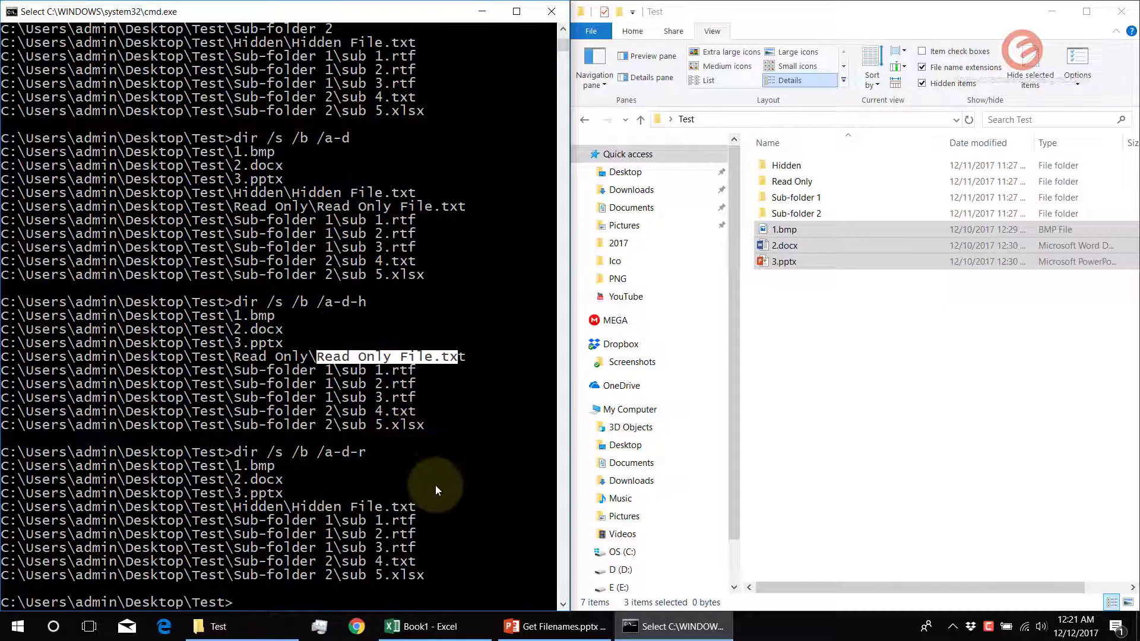
# Switch to the PowerPoint presentation and show slide 8 about excluding sub-folder names, hidden and read-only files
pyautogui.click(487, 493)
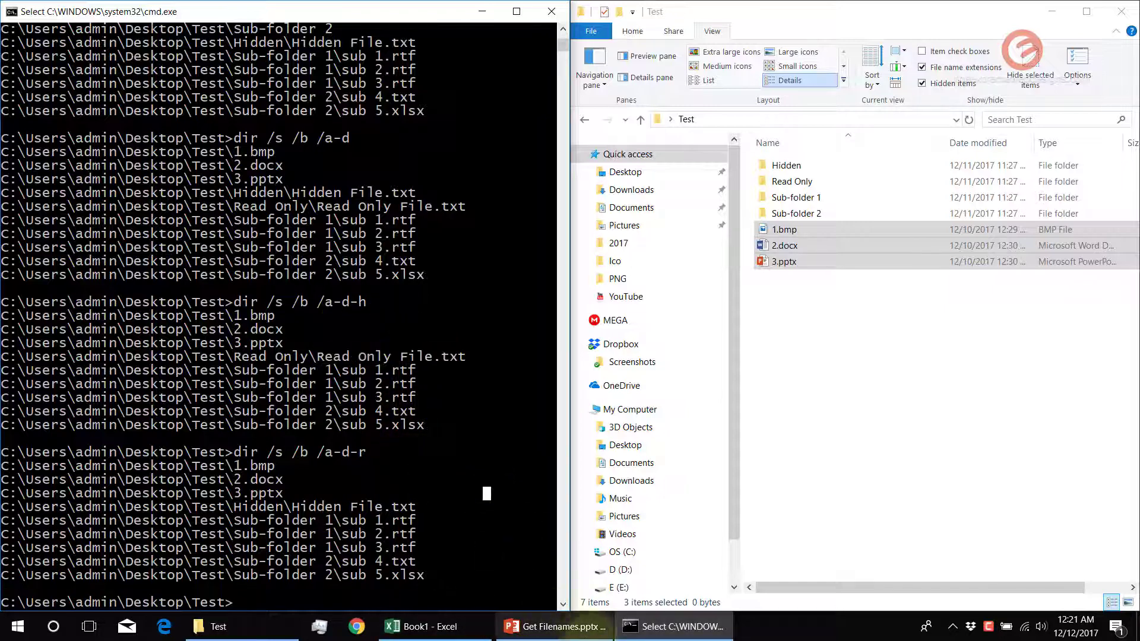
pyautogui.click(558, 626)
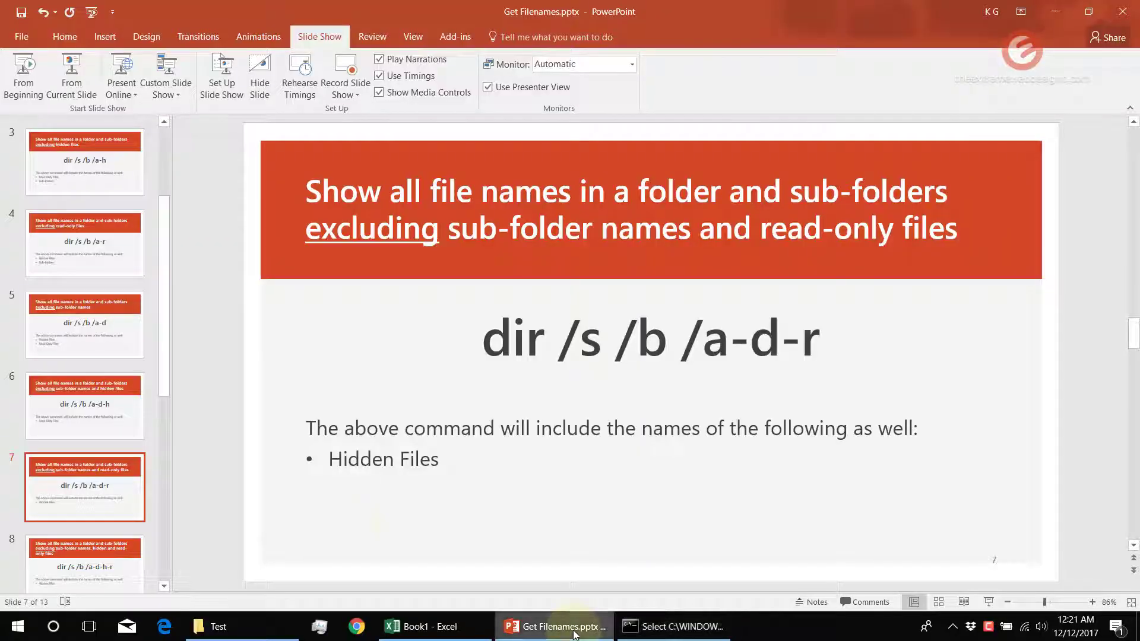
pyautogui.click(108, 574)
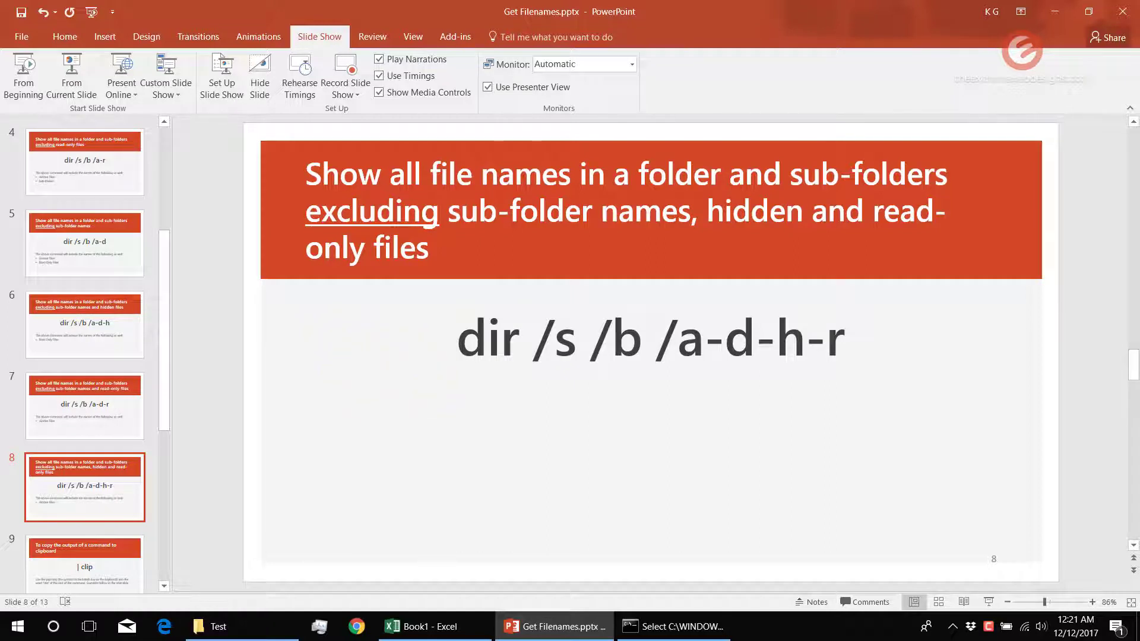
# Switch to Command Prompt and run dir /s /b /a-d-h-r in the Test folder
pyautogui.click(674, 626)
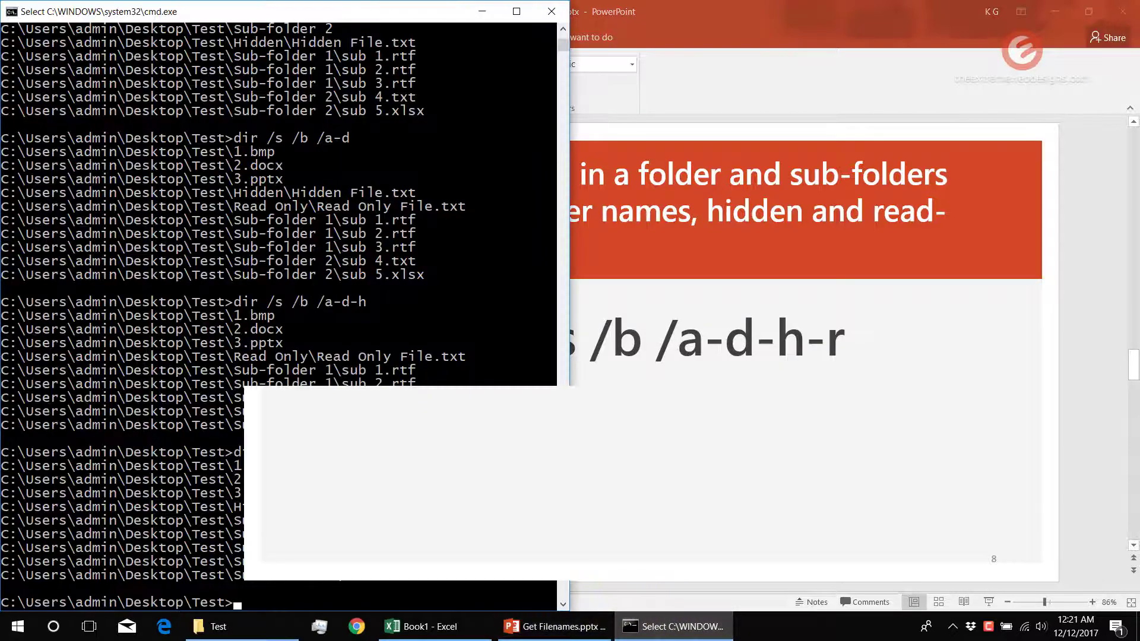
pyautogui.press('Escape')
pyautogui.press('Up')
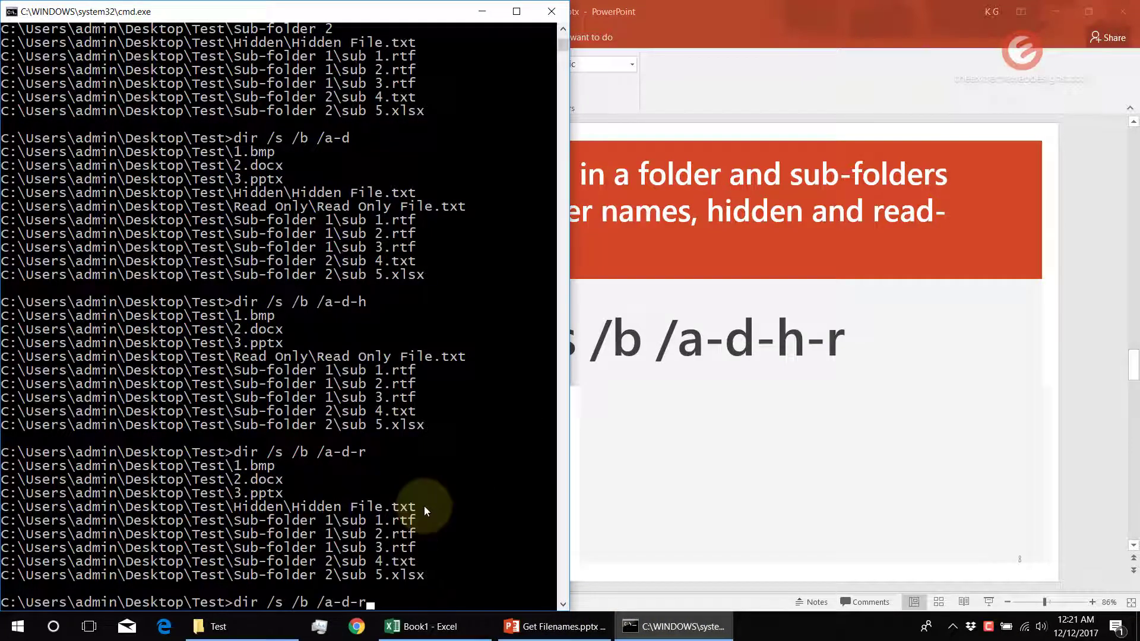
pyautogui.press('BackSpace')
pyautogui.write('h-r')
pyautogui.press('Return')
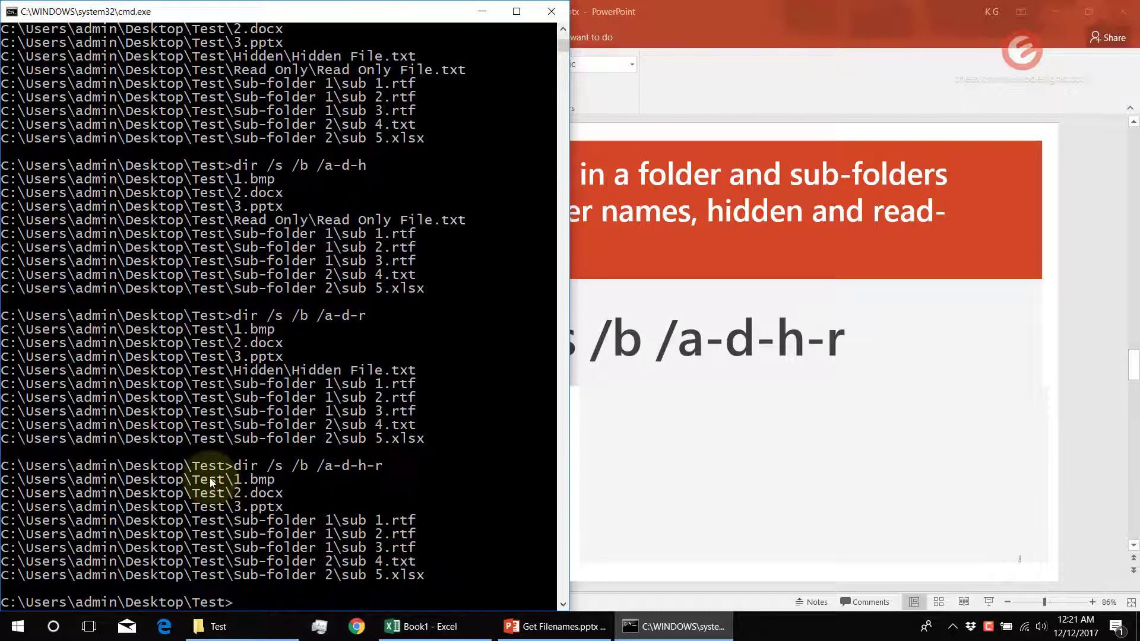
# Compare the files listed by the last command with the files, sub-folders, and Hidden and Read Only folders in the Test folder window
pyautogui.moveTo(209, 479); pyautogui.dragTo(290, 507)
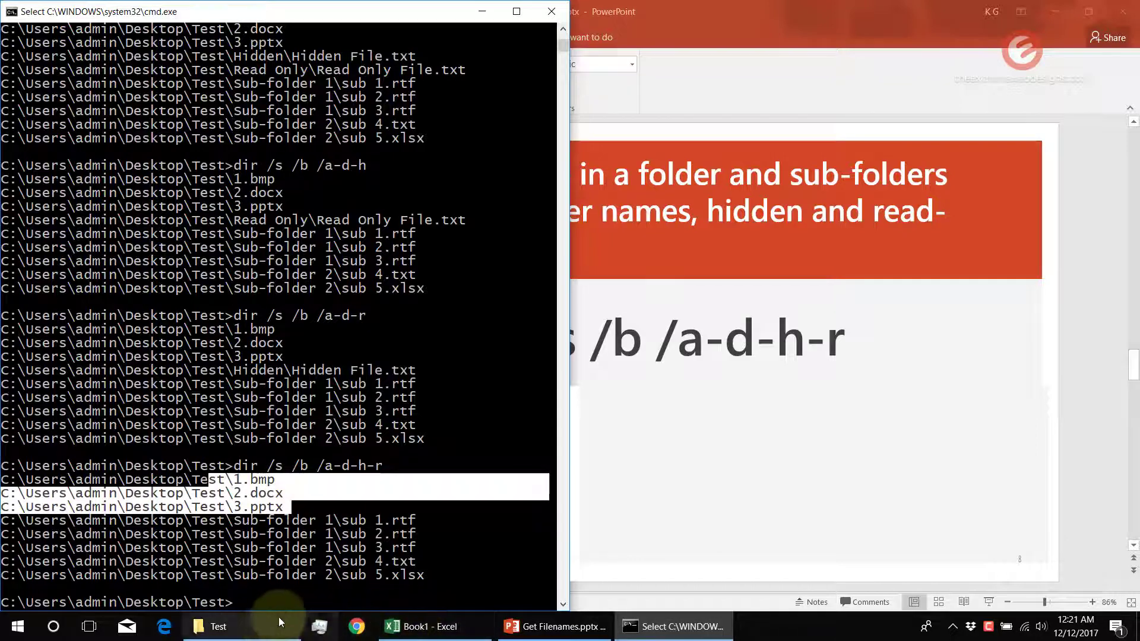
pyautogui.click(237, 627)
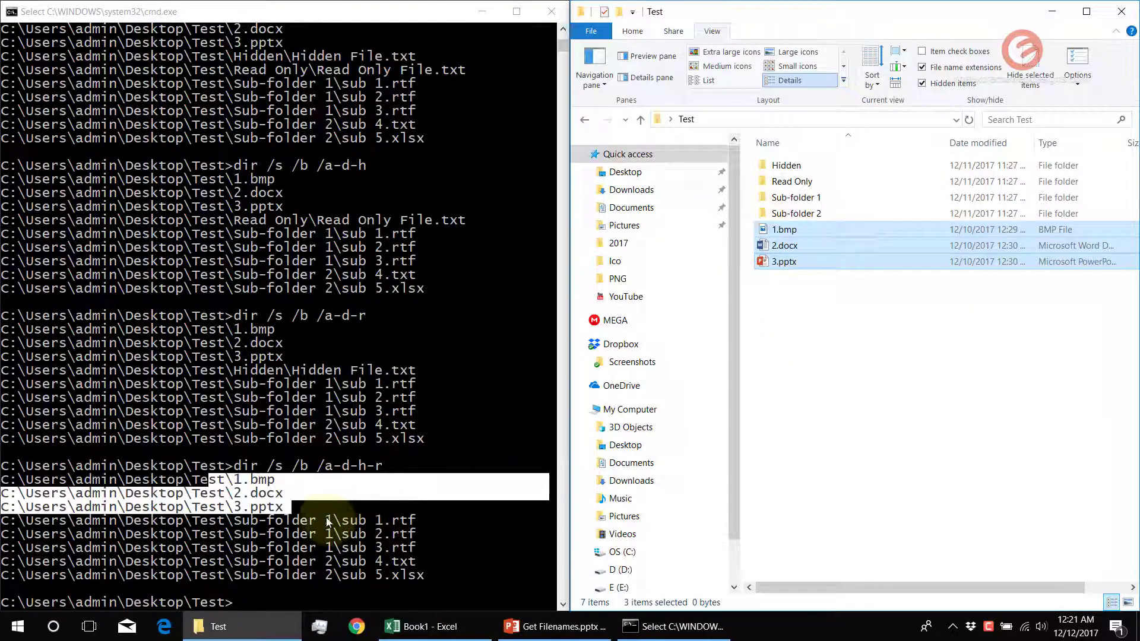
pyautogui.click(356, 522)
pyautogui.click(333, 521)
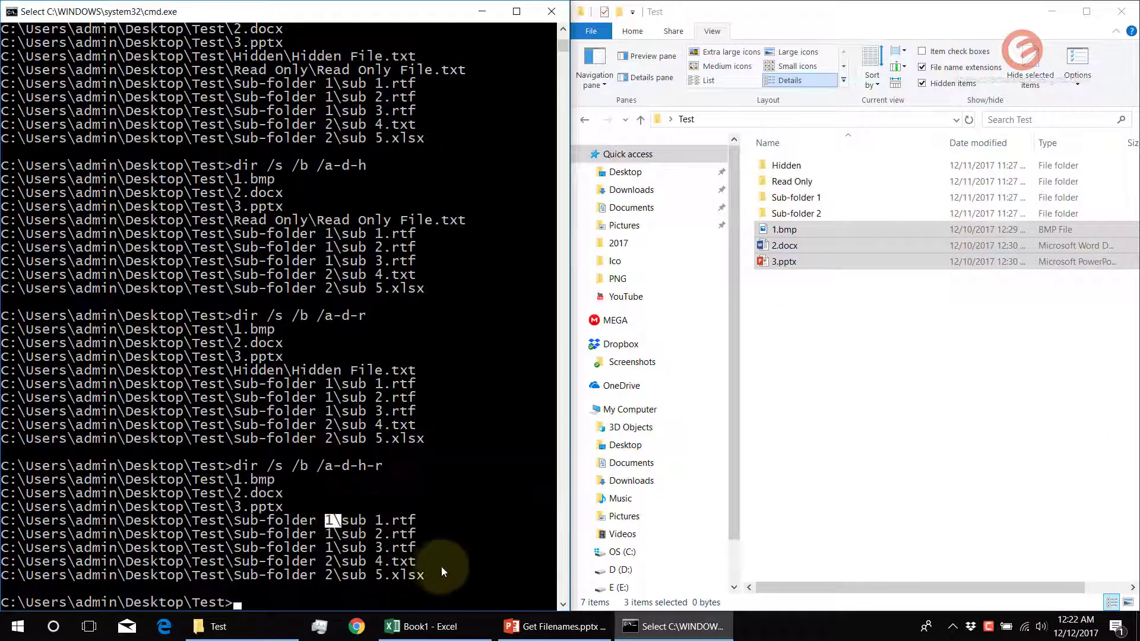
pyautogui.keyDown('shift'); pyautogui.click(439, 573); pyautogui.keyUp('shift')
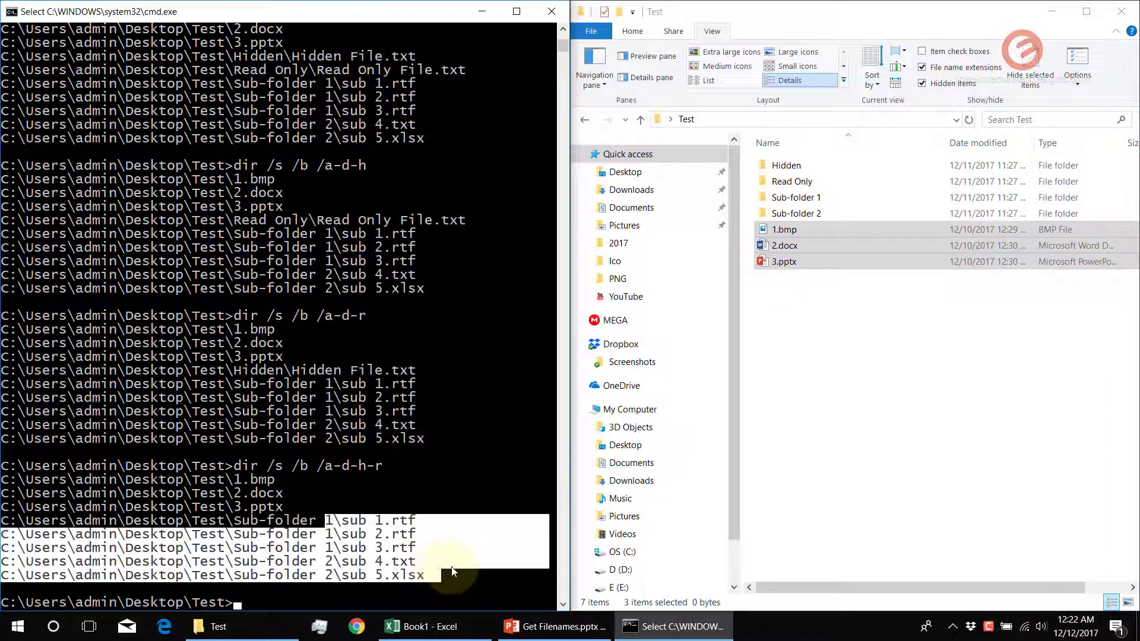
pyautogui.click(808, 211)
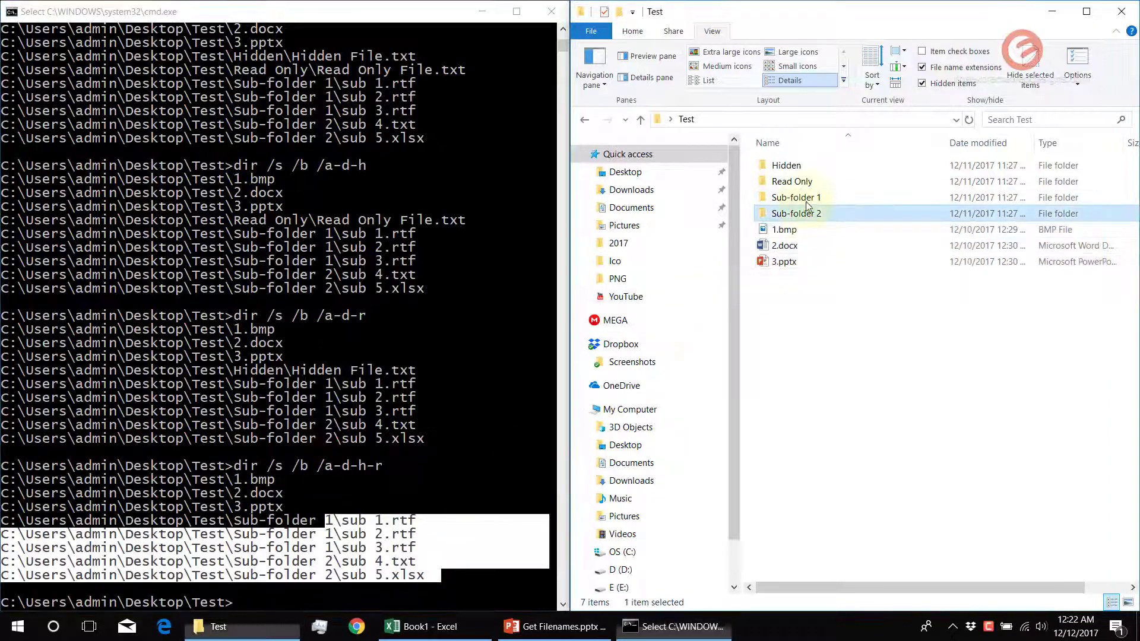
pyautogui.click(787, 167)
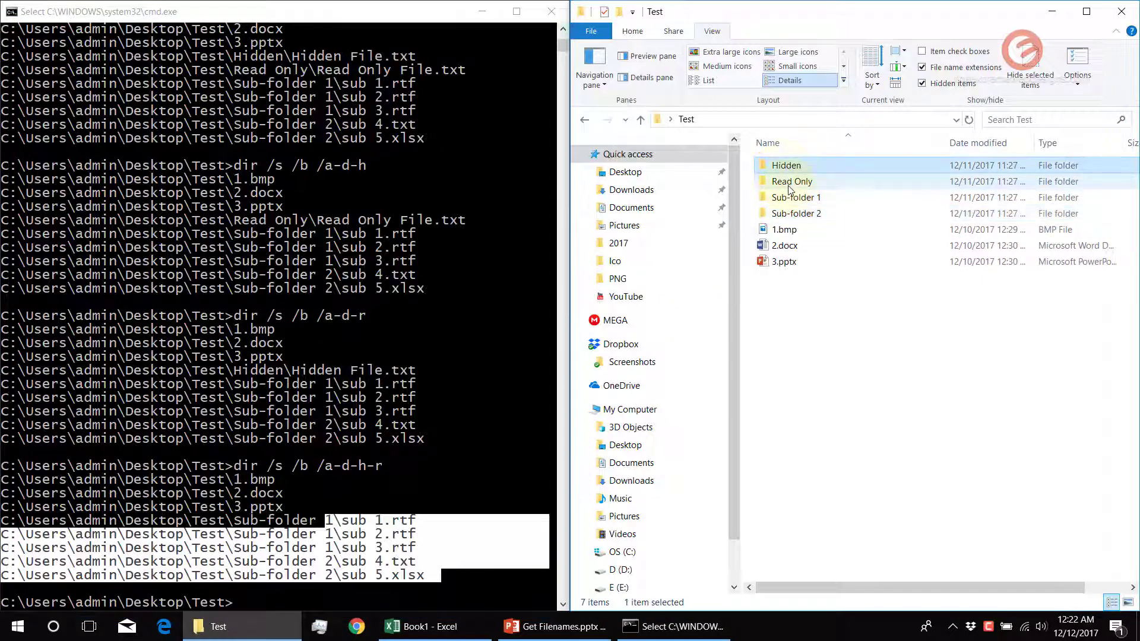
pyautogui.keyDown('ctrl'); pyautogui.click(790, 185); pyautogui.keyUp('ctrl')
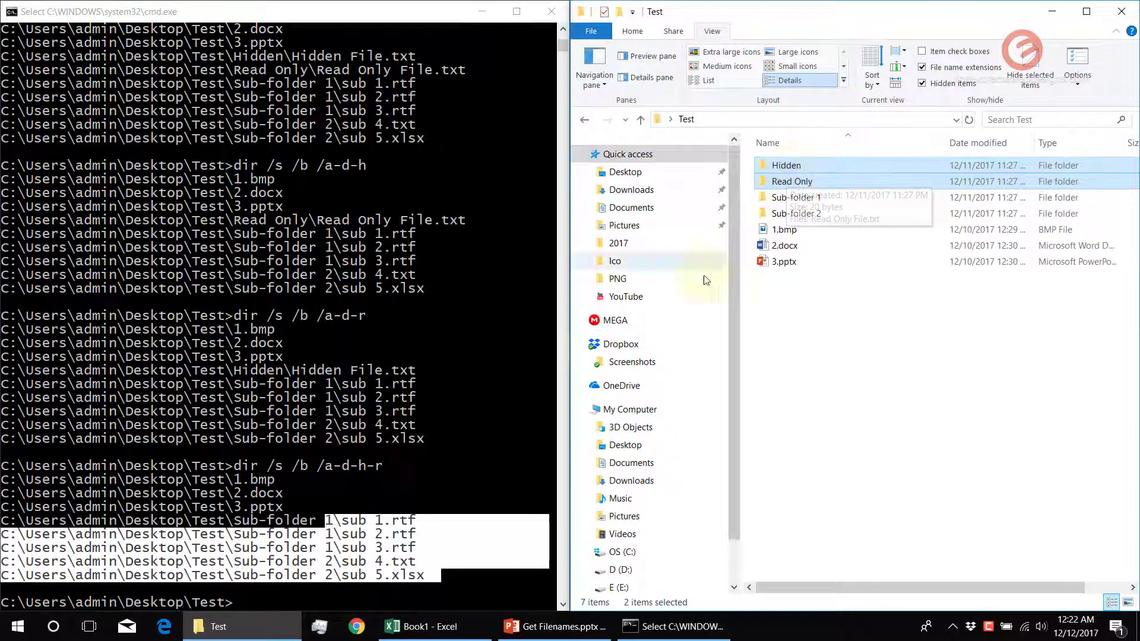
pyautogui.click(452, 452)
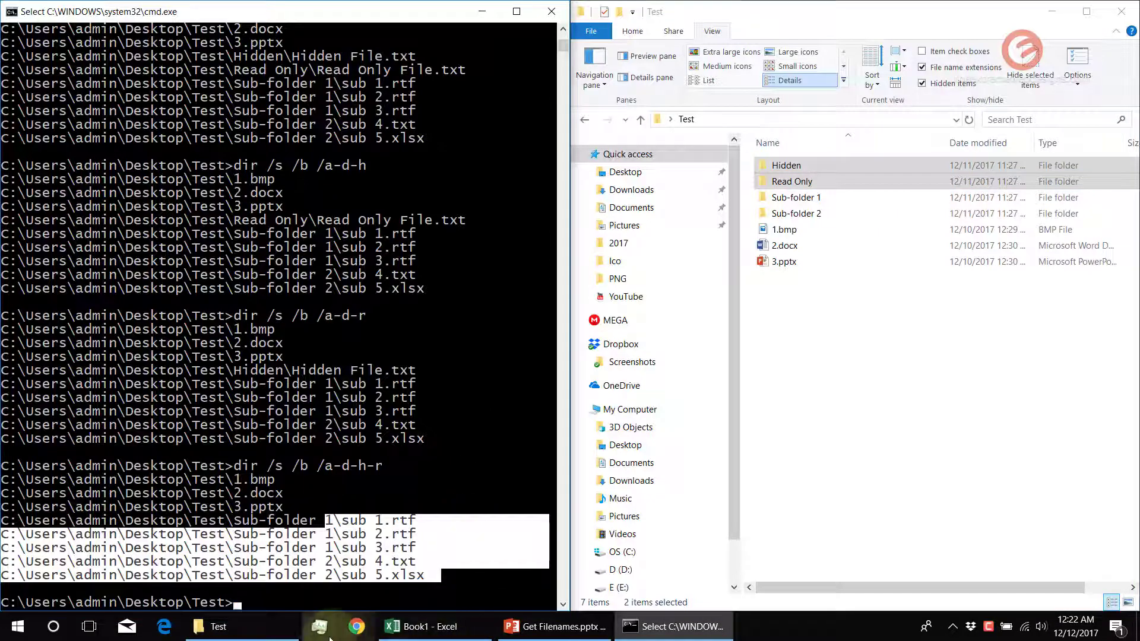
pyautogui.click(243, 628)
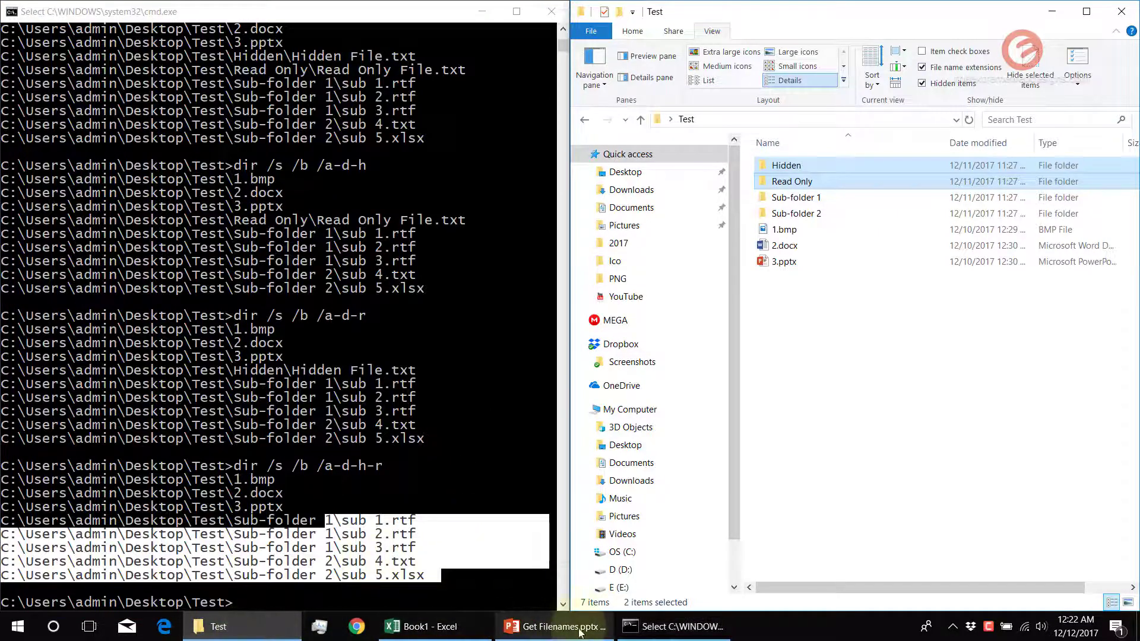
# Show slide 9 in PowerPoint, and copy all file paths output by dir /s /b /a-d-h-r in Command Prompt
pyautogui.click(547, 631)
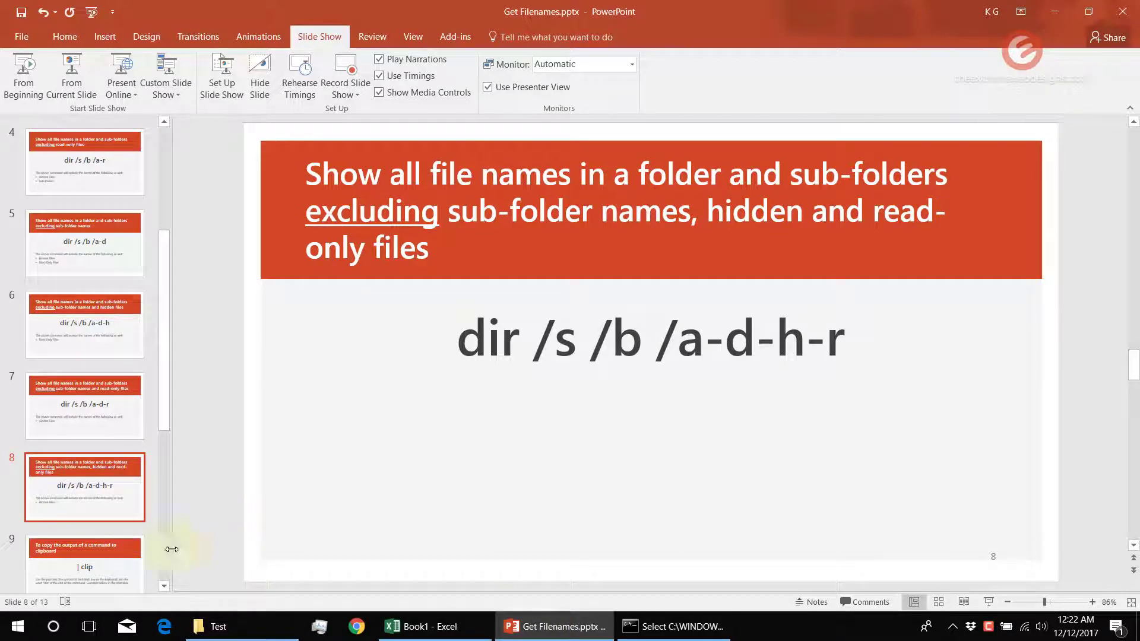
pyautogui.click(48, 570)
pyautogui.hotkey('alt', 'Tab')
pyautogui.click(378, 494)
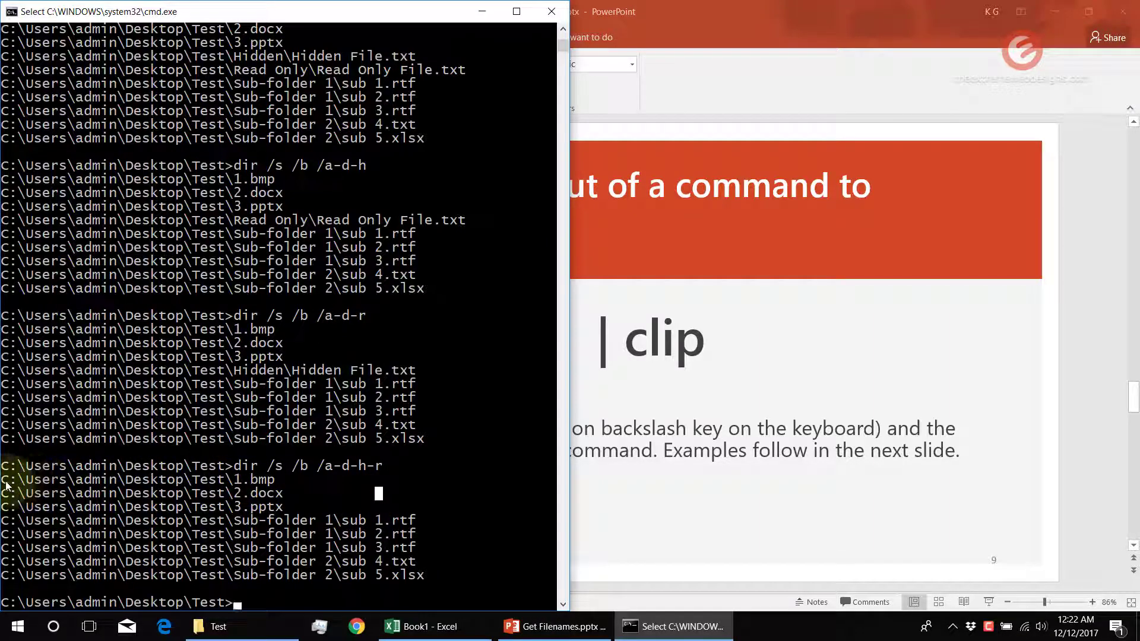
pyautogui.moveTo(6, 485); pyautogui.dragTo(473, 577)
pyautogui.rightClick(423, 13)
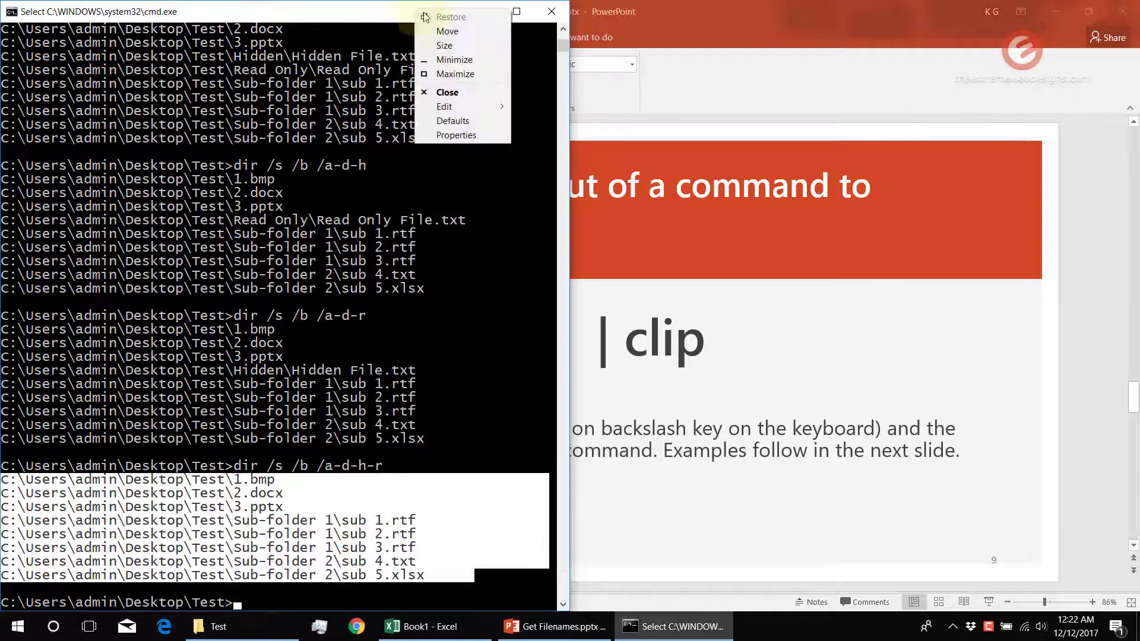
pyautogui.moveTo(485, 104)
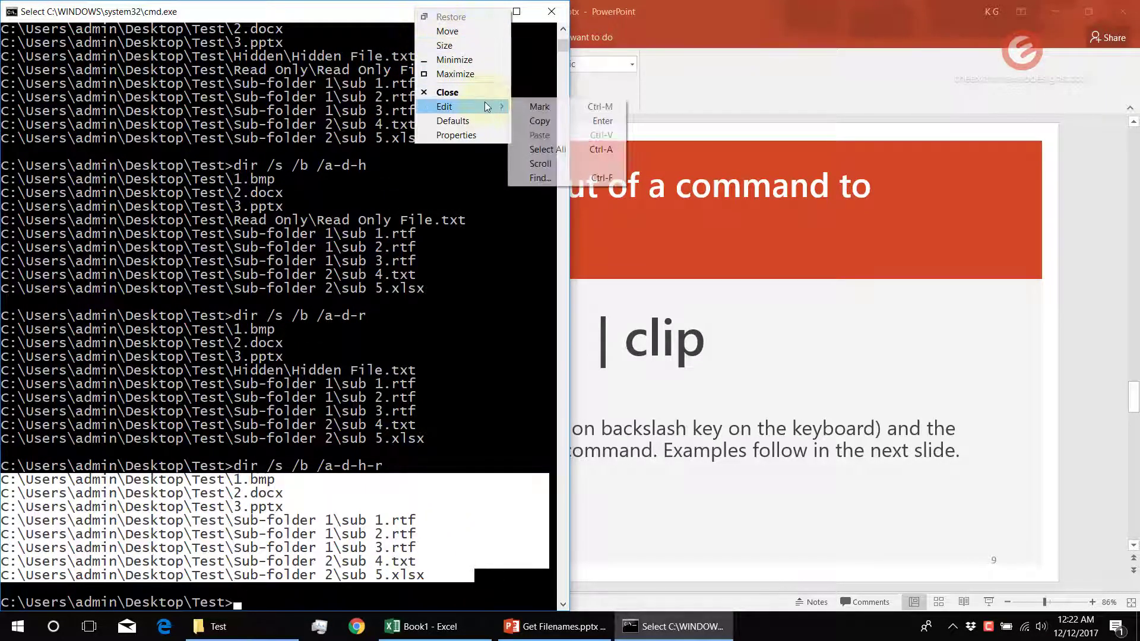
pyautogui.click(553, 121)
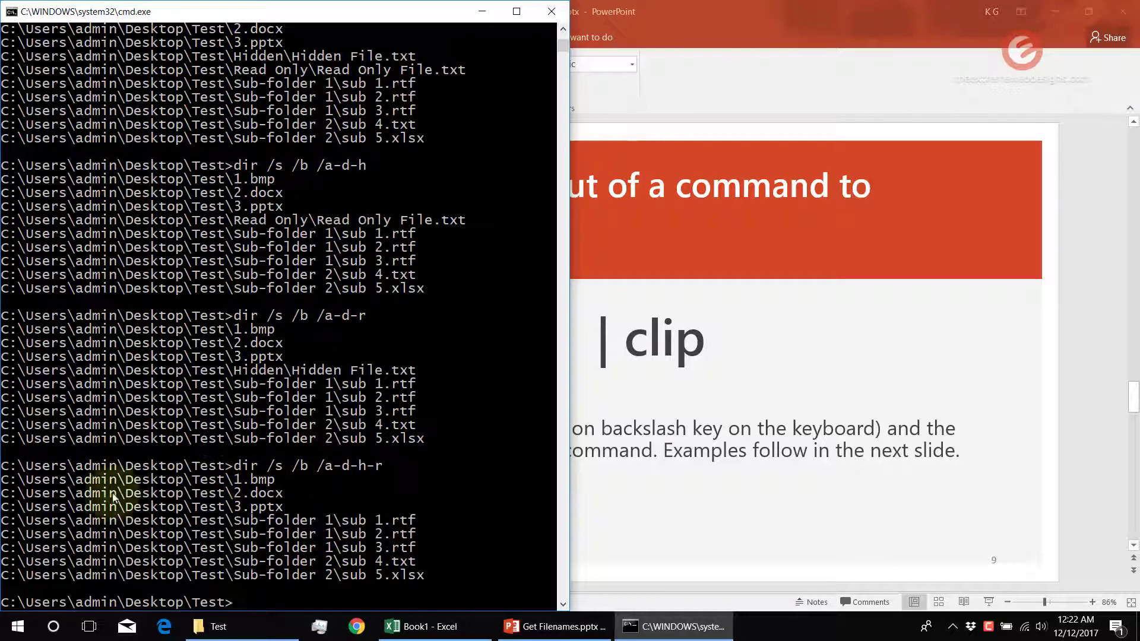
# Open Notepad and paste the copied file paths into the empty document
pyautogui.click(35, 632)
pyautogui.write('notep')
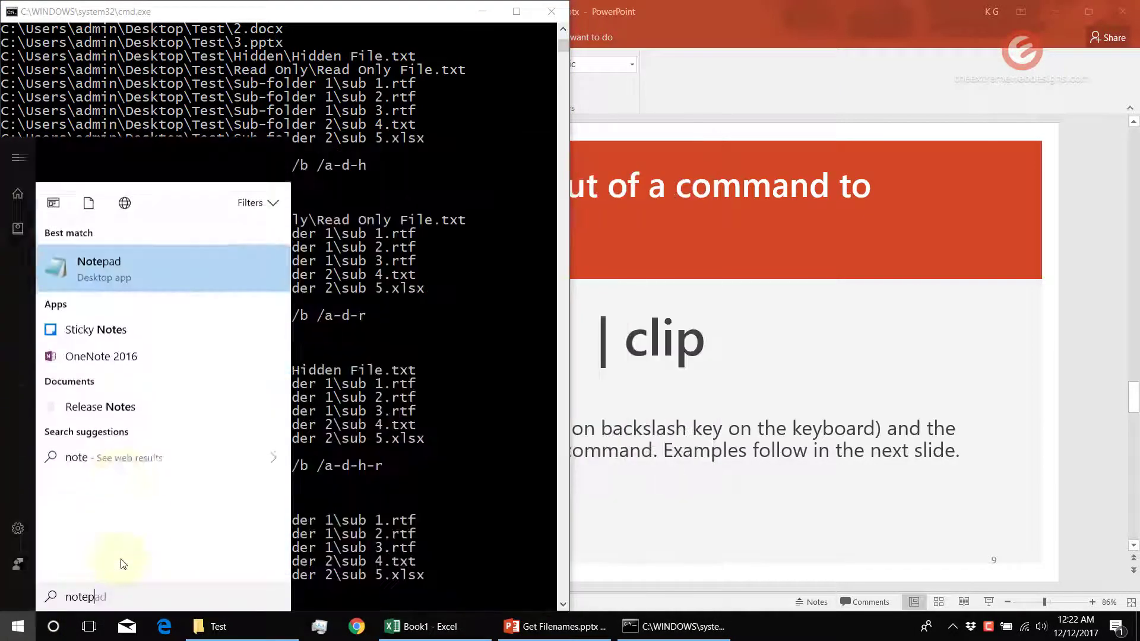
pyautogui.write('ad')
pyautogui.press('Return')
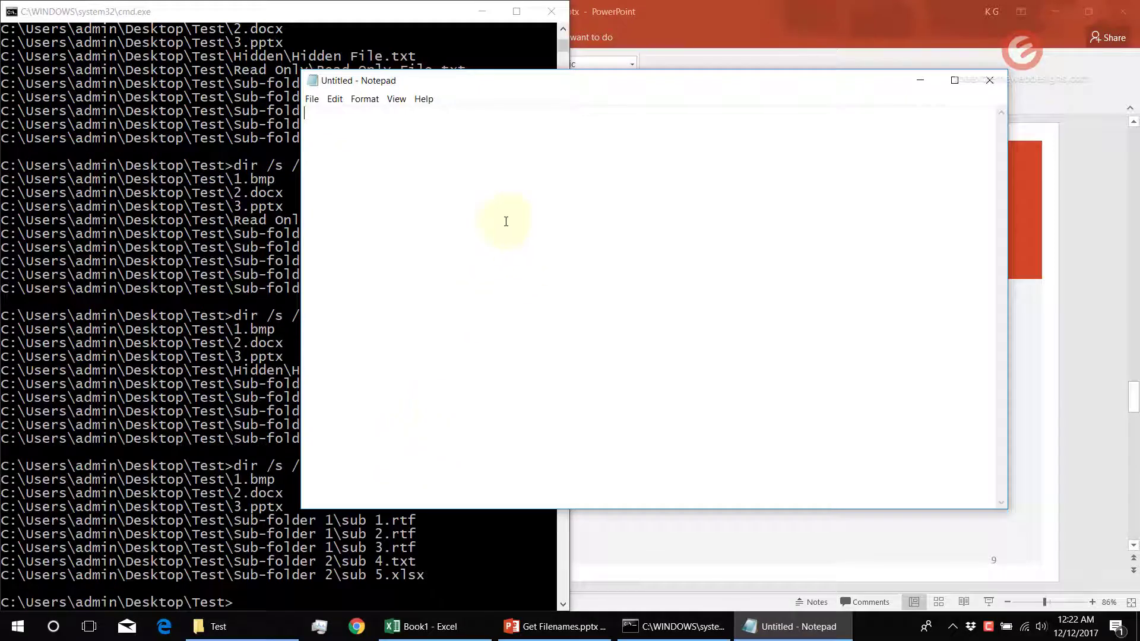
pyautogui.rightClick(505, 222)
pyautogui.click(581, 270)
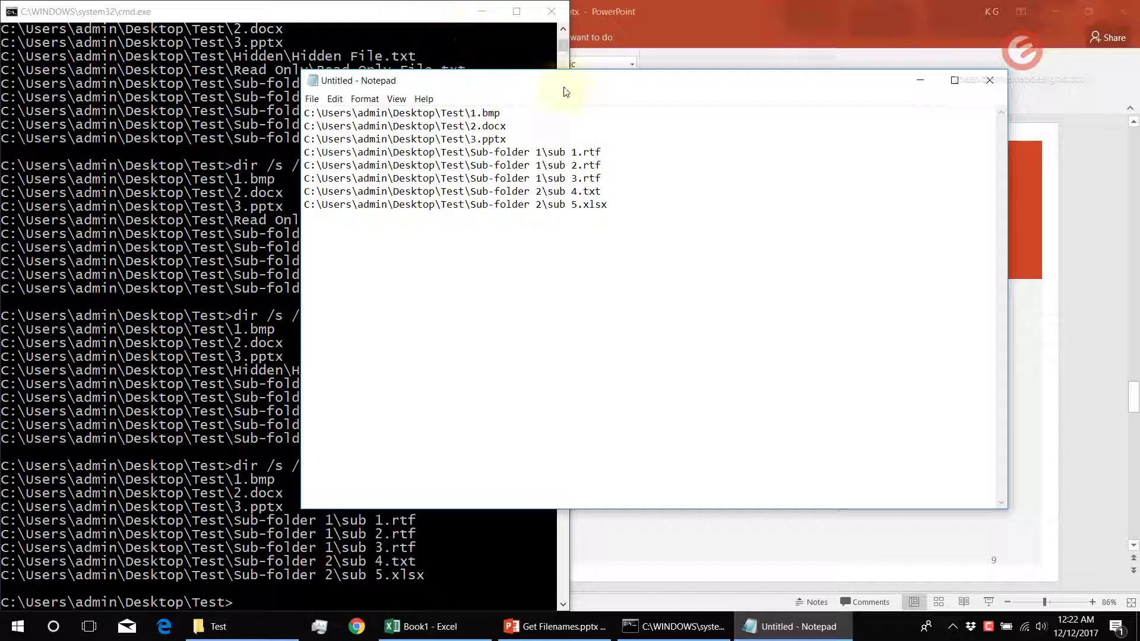
# Minimize Notepad and show slide 10 with the auto-copy command syntax in the PowerPoint presentation
pyautogui.click(921, 82)
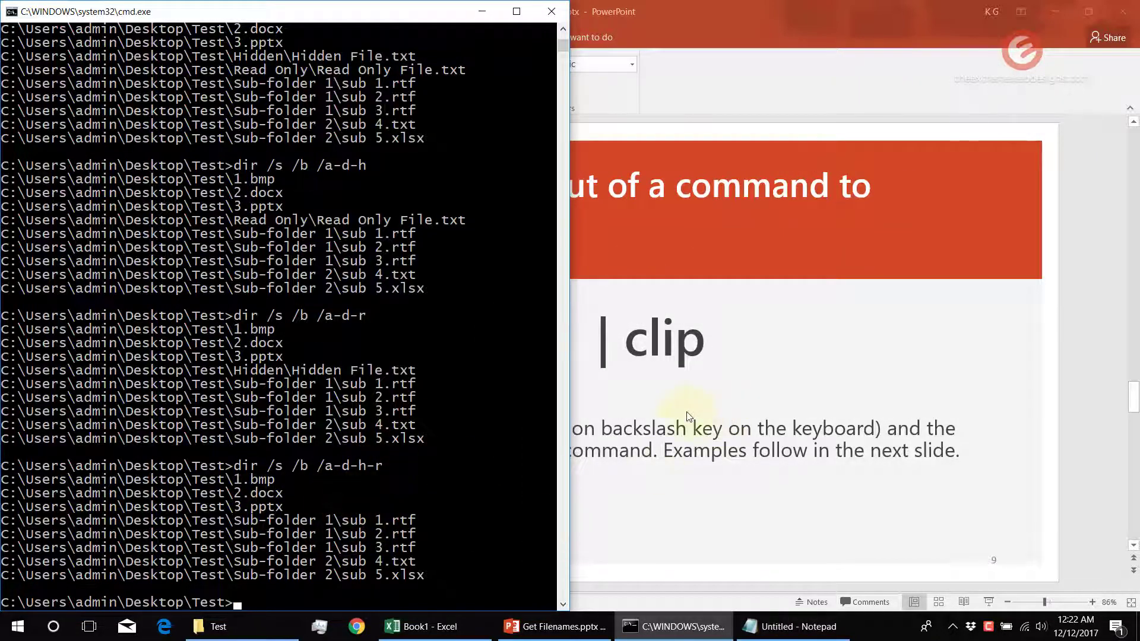
pyautogui.click(807, 379)
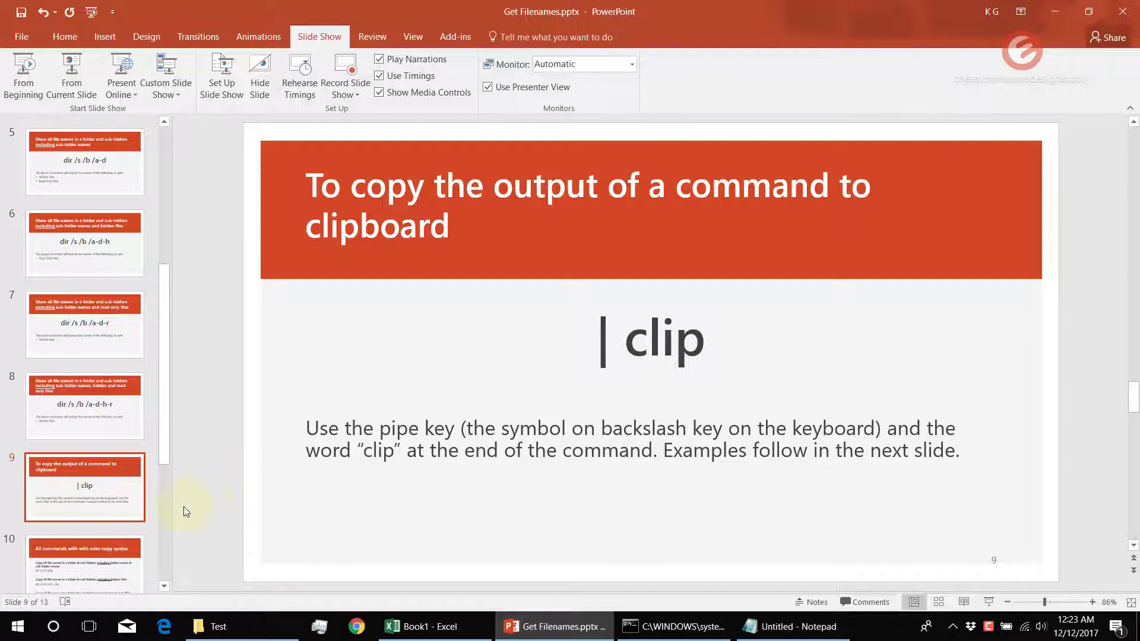
pyautogui.click(111, 563)
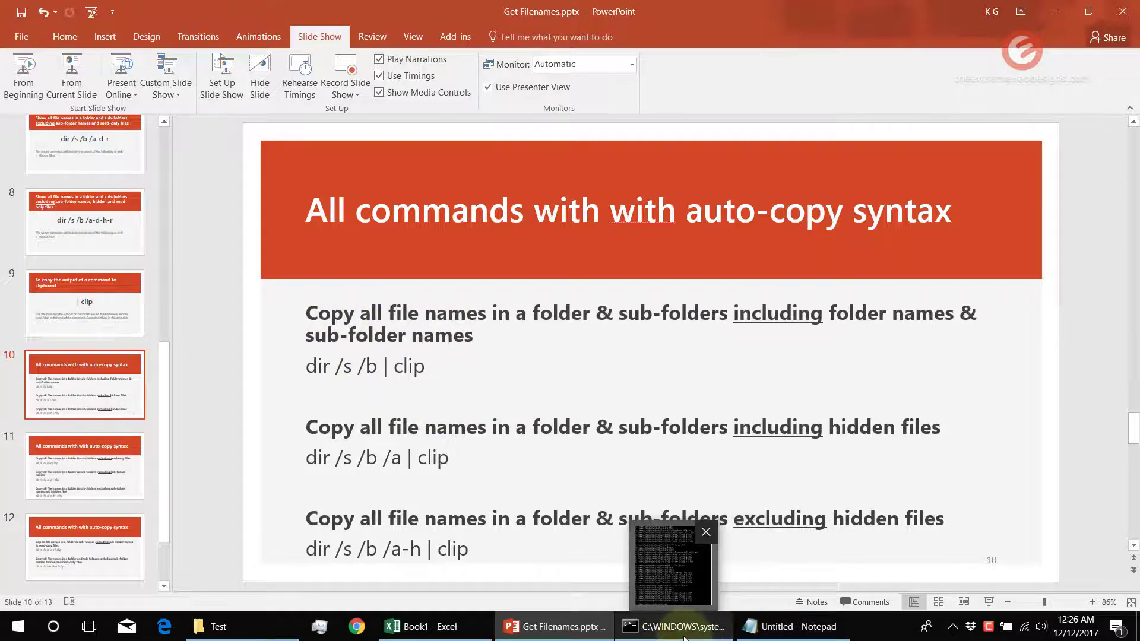
# Switch to Command Prompt and run dir /s /b | clip to send the Test folder listing to the clipboard
pyautogui.click(705, 638)
pyautogui.write('dir /s ')
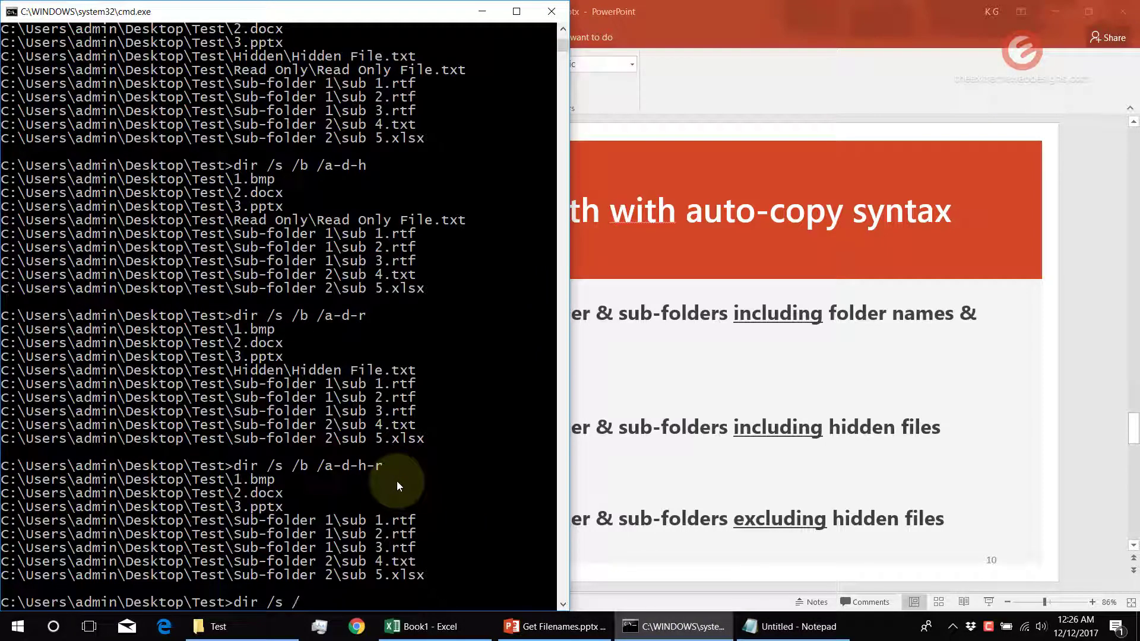
pyautogui.write('/b /')
pyautogui.press('BackSpace')
pyautogui.write('| clip')
pyautogui.press('Return')
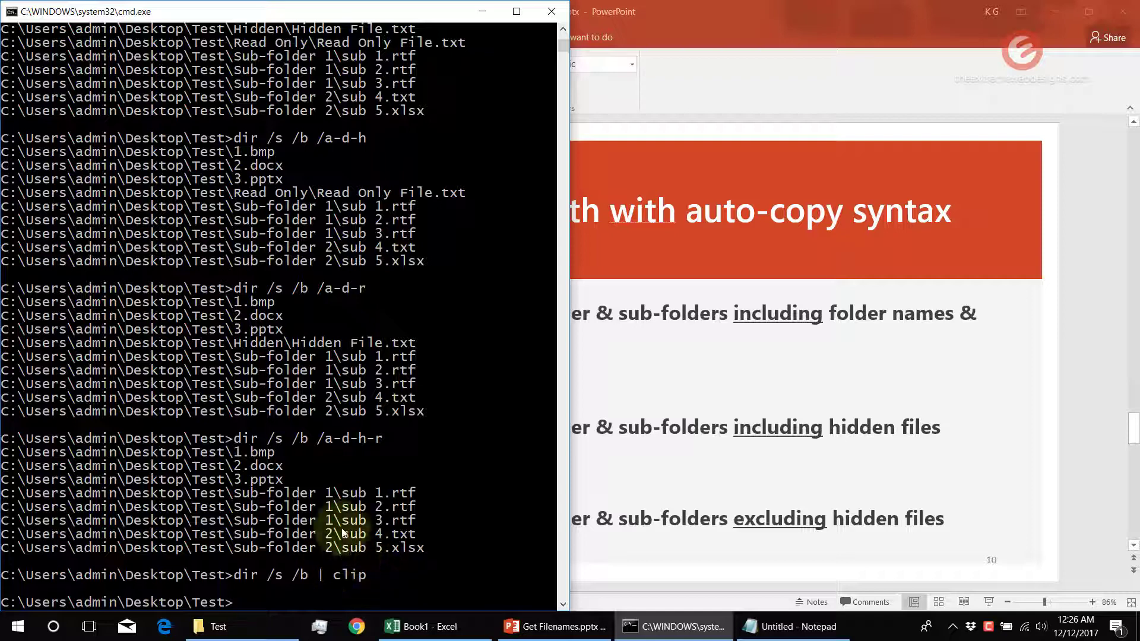
# Switch to Notepad and replace its entire contents with the listing from the clipboard
pyautogui.hotkey('alt', 'Tab')
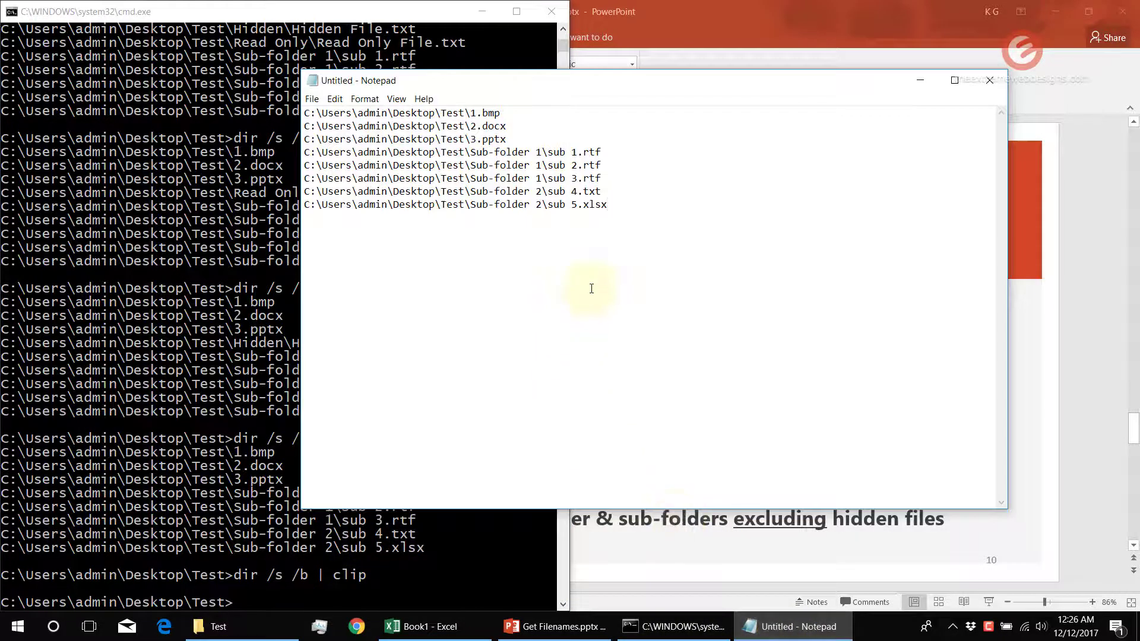
pyautogui.hotkey('ctrl', 'a')
pyautogui.press('Delete')
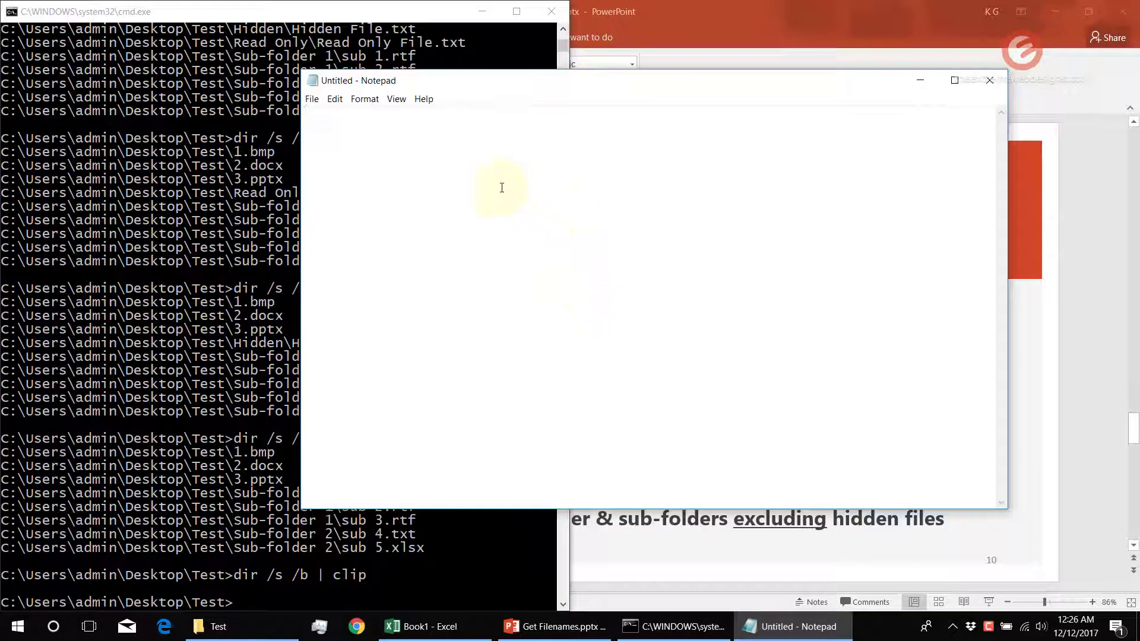
pyautogui.rightClick(501, 188)
pyautogui.click(586, 243)
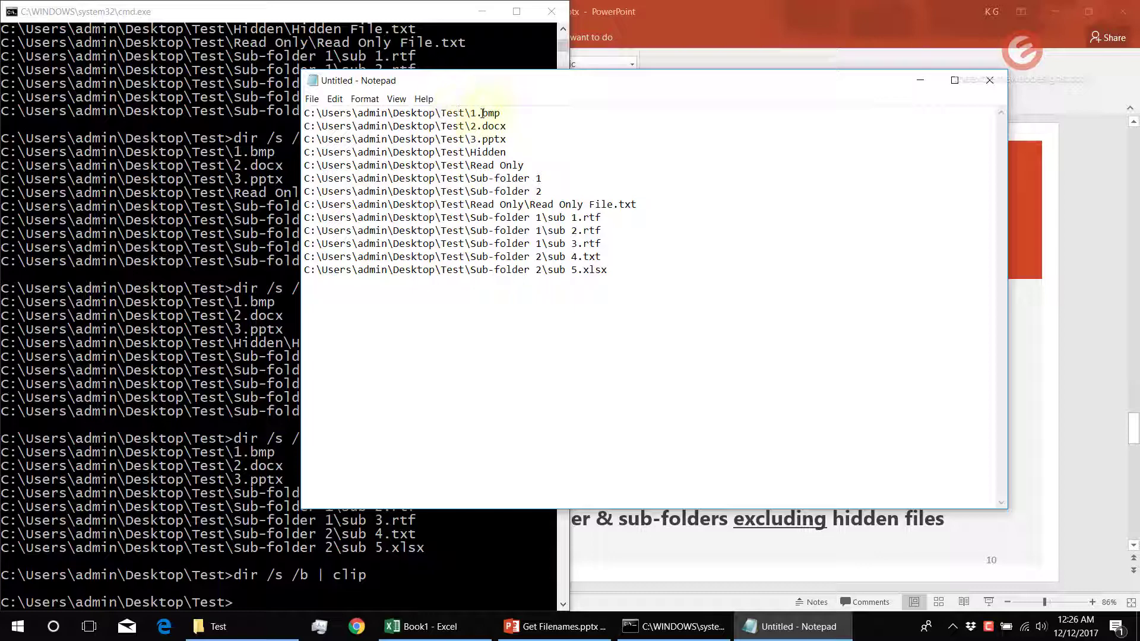
# Examine the pasted listing by highlighting its entries and the folder path in front of sub 5.xlsx
pyautogui.moveTo(468, 117); pyautogui.dragTo(613, 284)
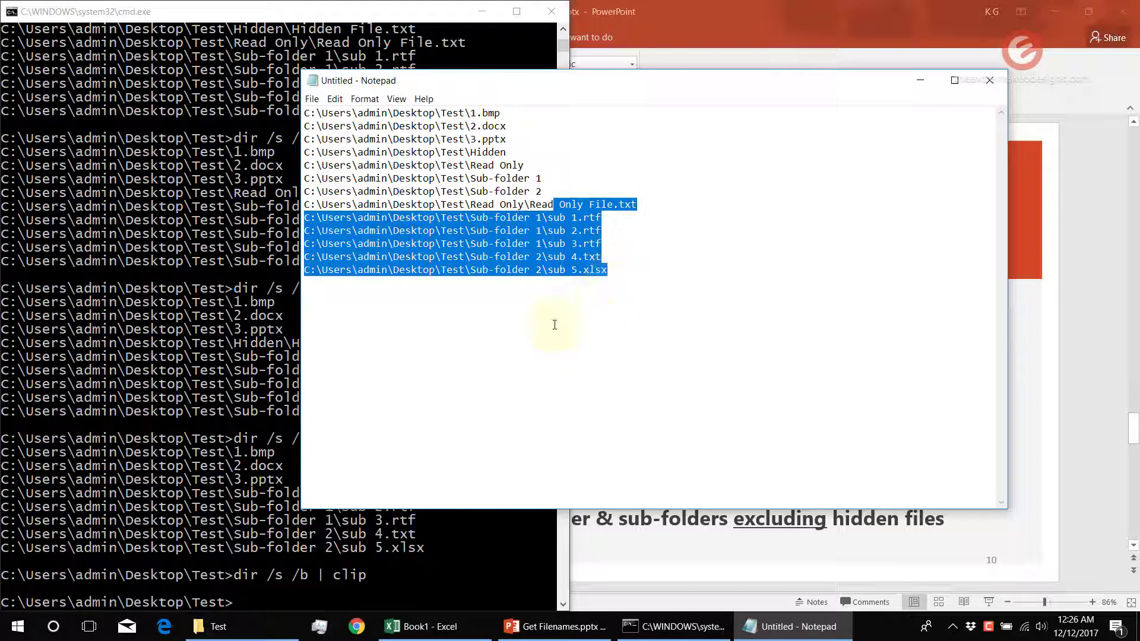
pyautogui.click(556, 367)
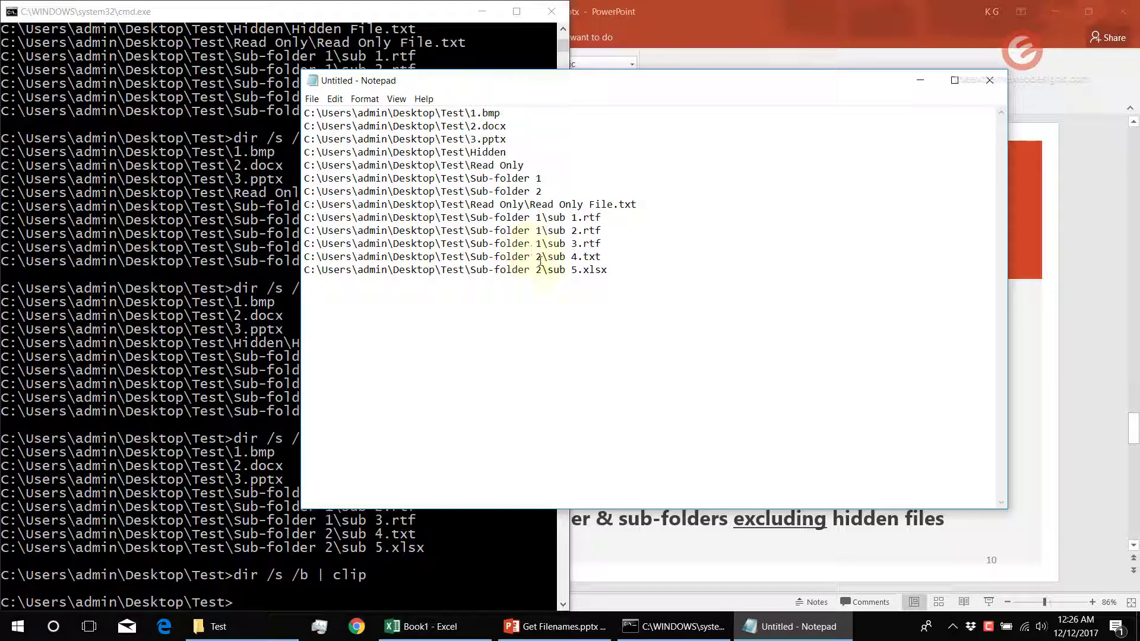
pyautogui.moveTo(548, 267); pyautogui.dragTo(300, 270)
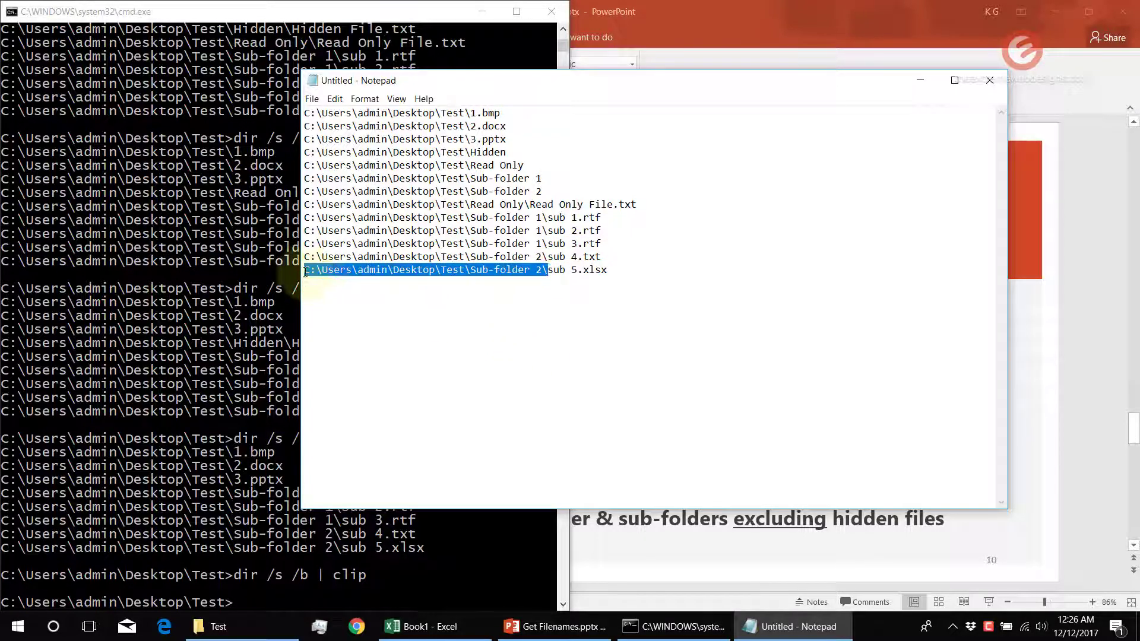
pyautogui.press('Down')
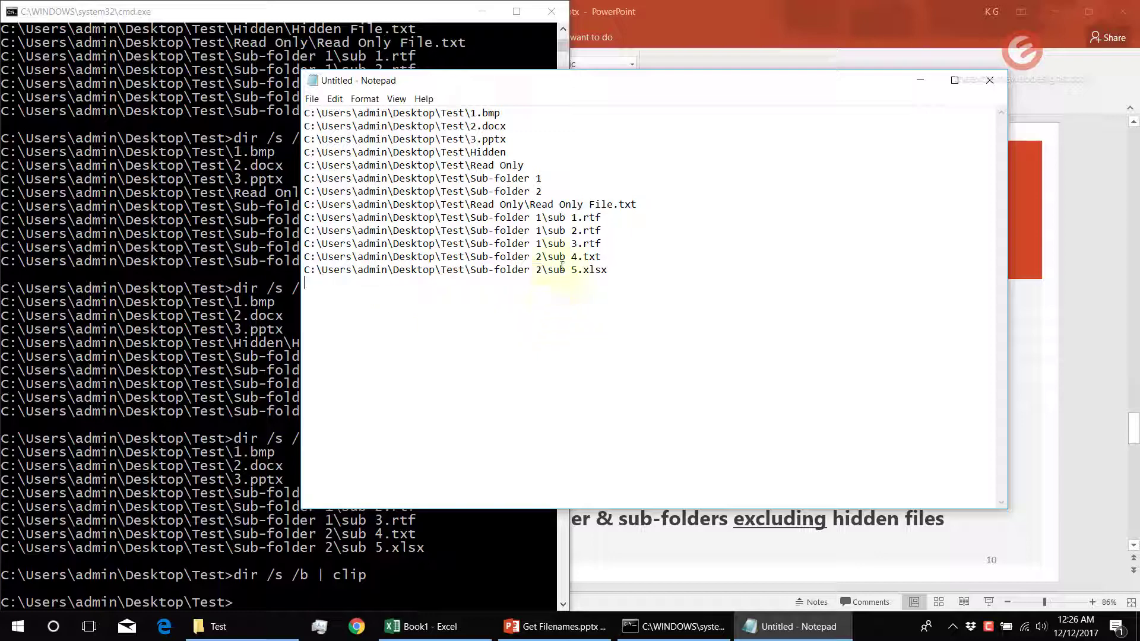
# Switch to Excel, paste the copied file listing at cell A1 of Sheet1 and widen column A to fit the full paths
pyautogui.moveTo(548, 218); pyautogui.dragTo(602, 219)
pyautogui.click(487, 552)
pyautogui.click(451, 628)
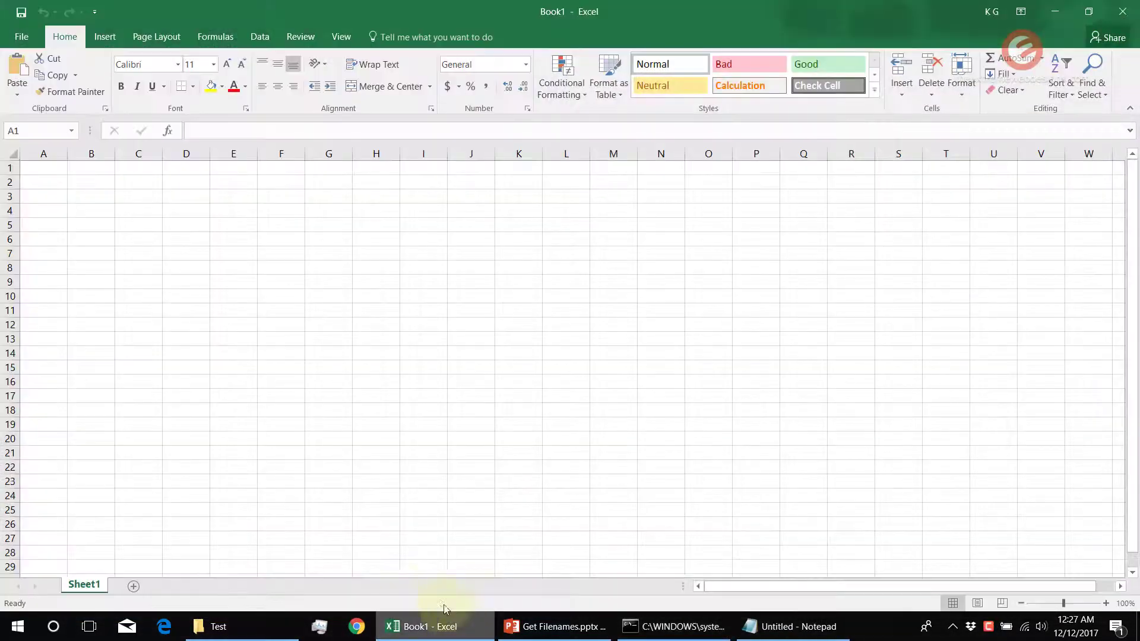
pyautogui.click(38, 170)
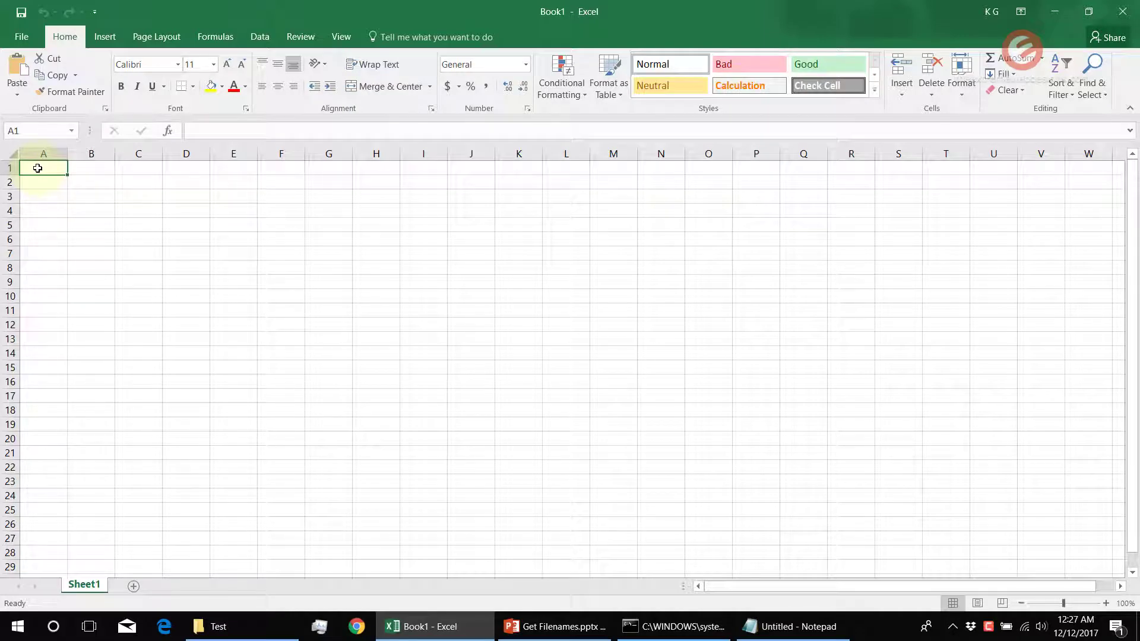
pyautogui.rightClick(40, 168)
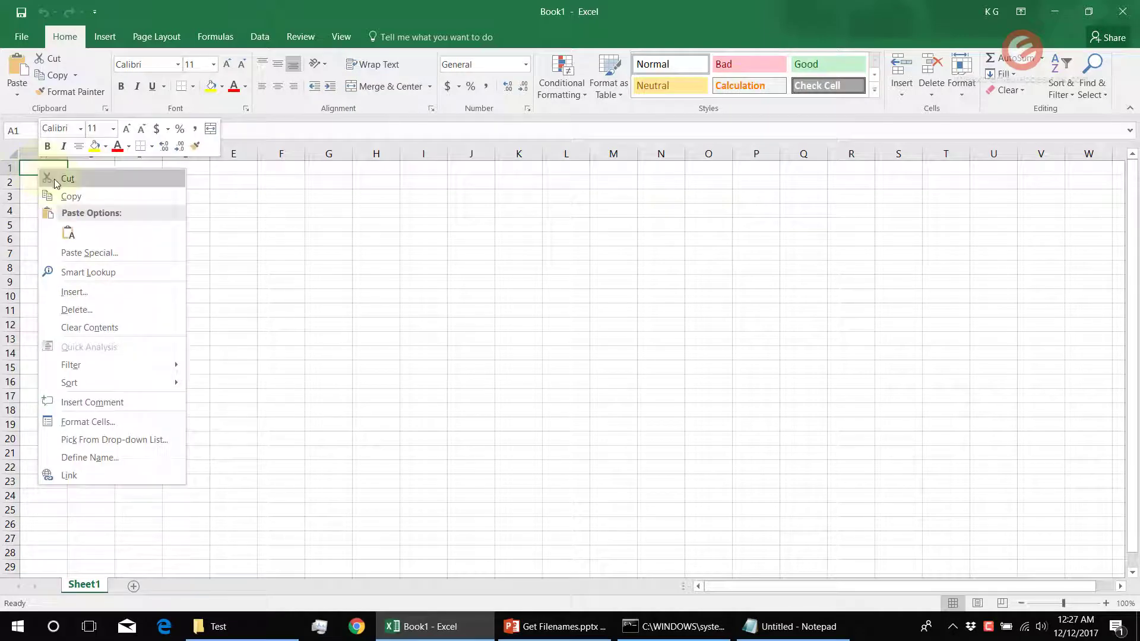
pyautogui.click(72, 234)
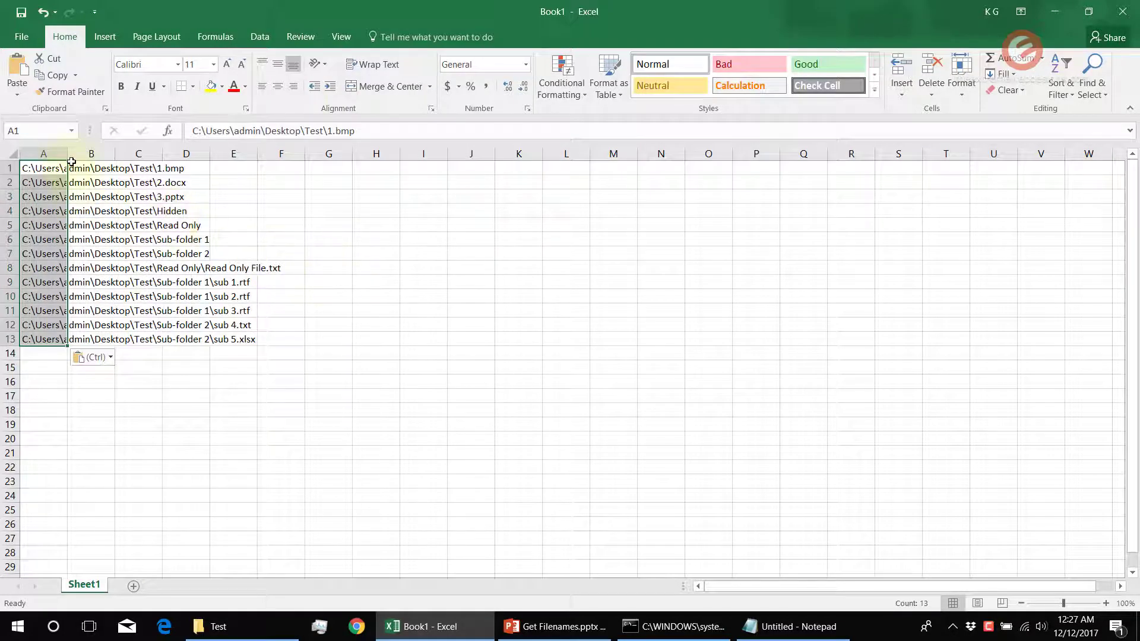
pyautogui.moveTo(69, 157); pyautogui.dragTo(294, 178)
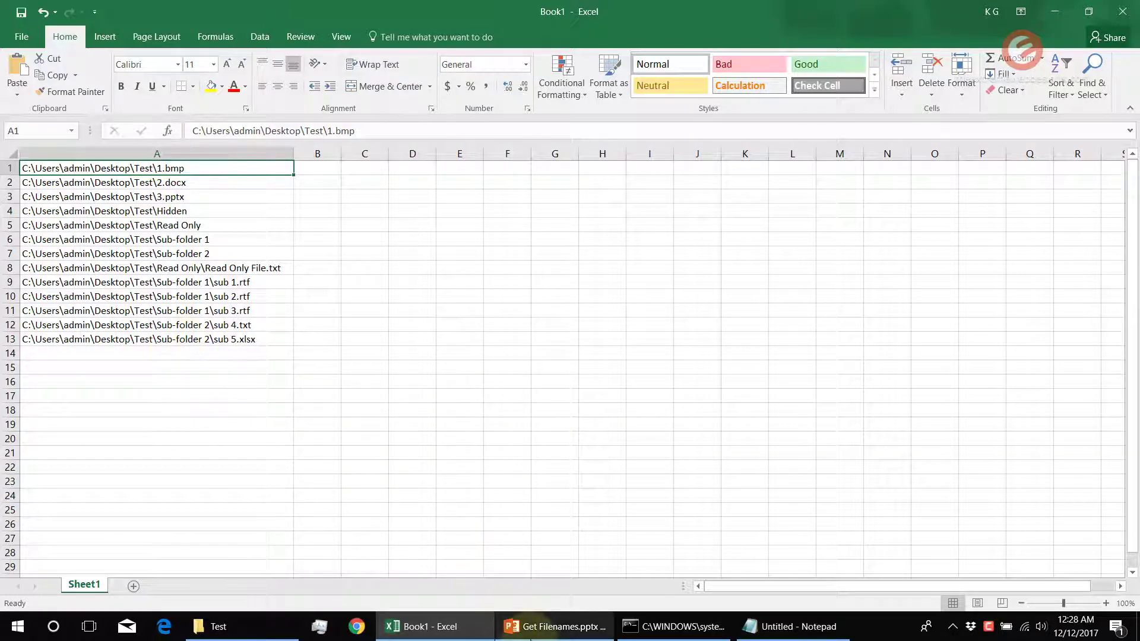
# Switch to PowerPoint and review slides 11 to 13, highlighting the instructions for removing the file path in Excel
pyautogui.click(515, 626)
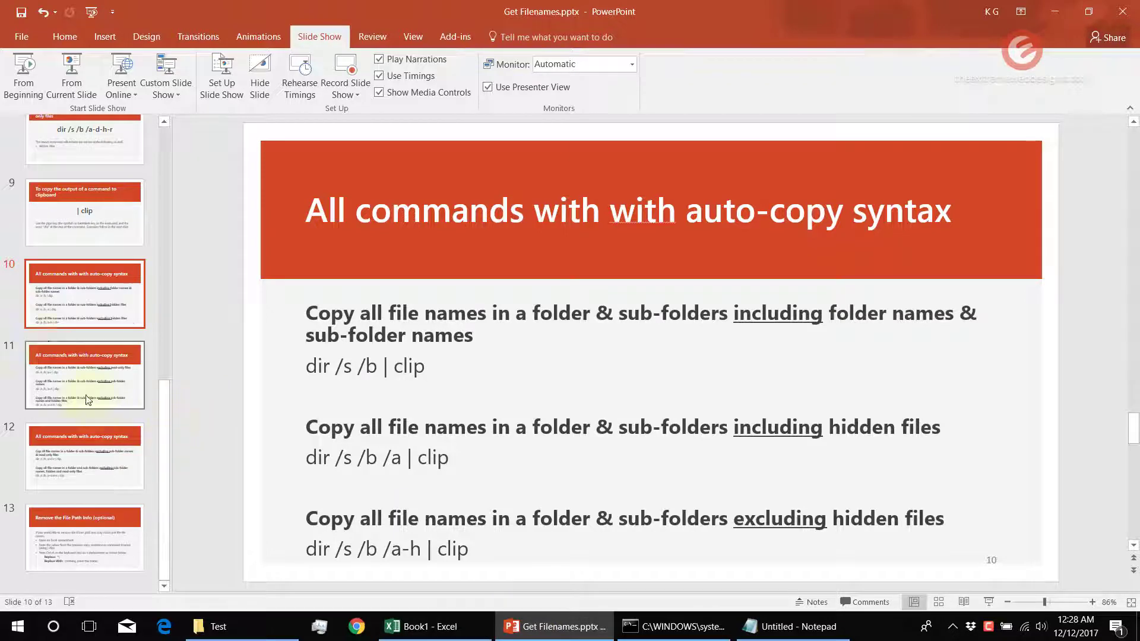
pyautogui.click(74, 371)
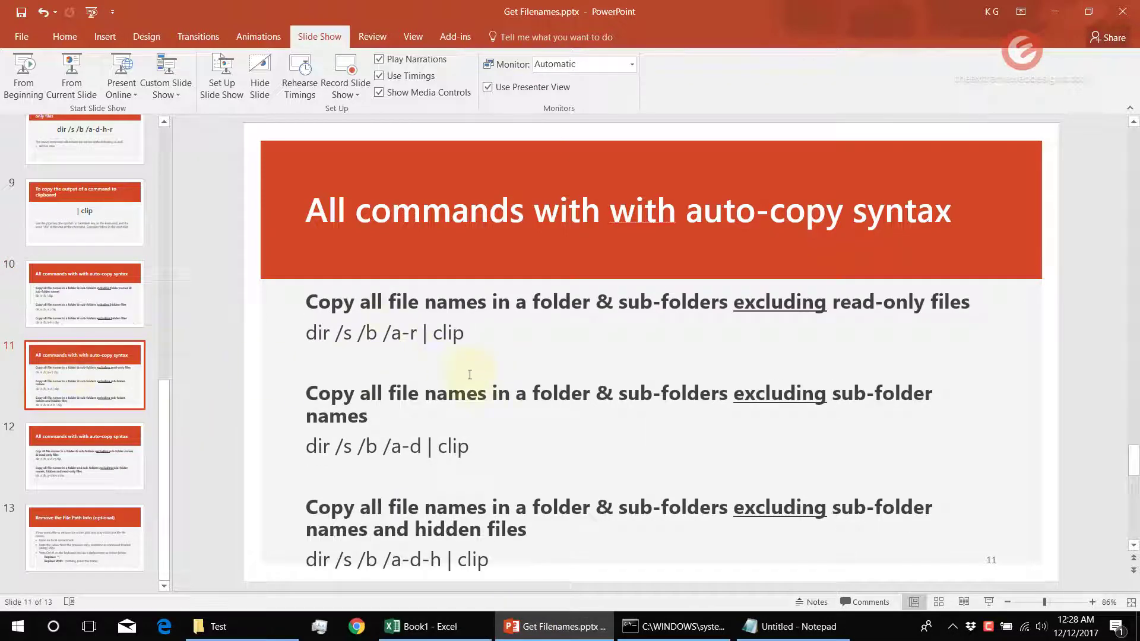
pyautogui.click(115, 472)
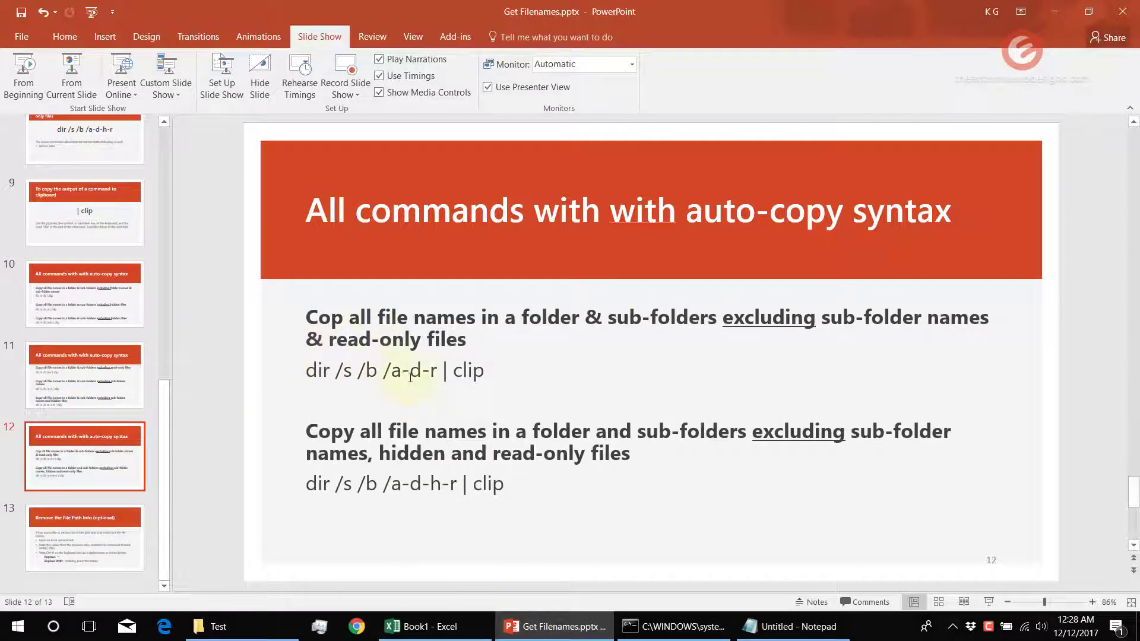
pyautogui.click(95, 525)
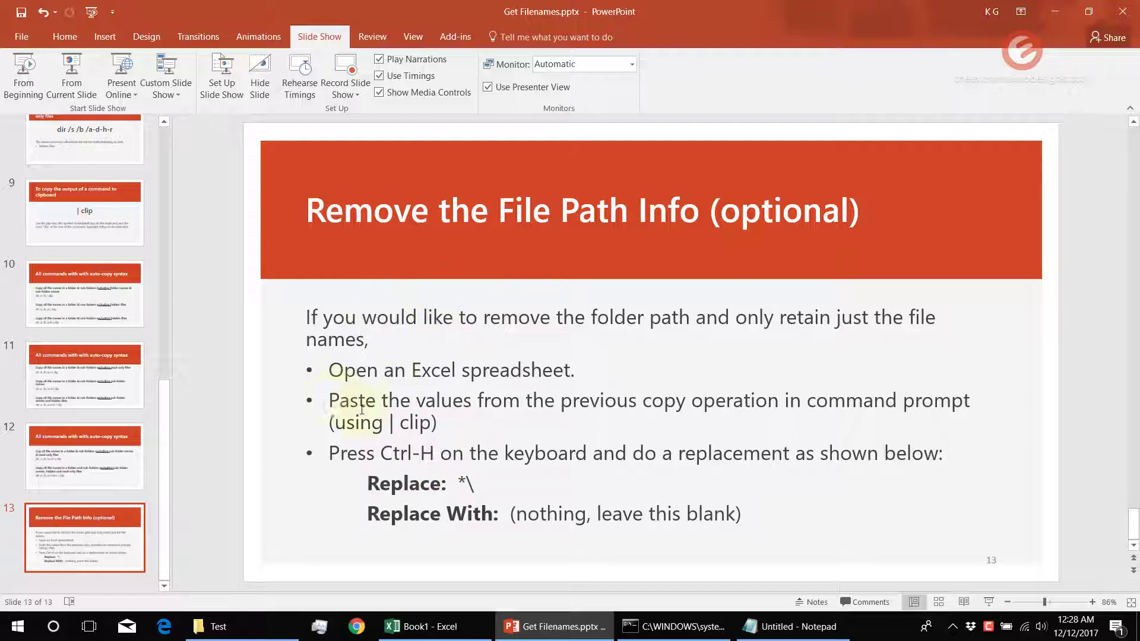
pyautogui.moveTo(331, 370); pyautogui.dragTo(442, 424)
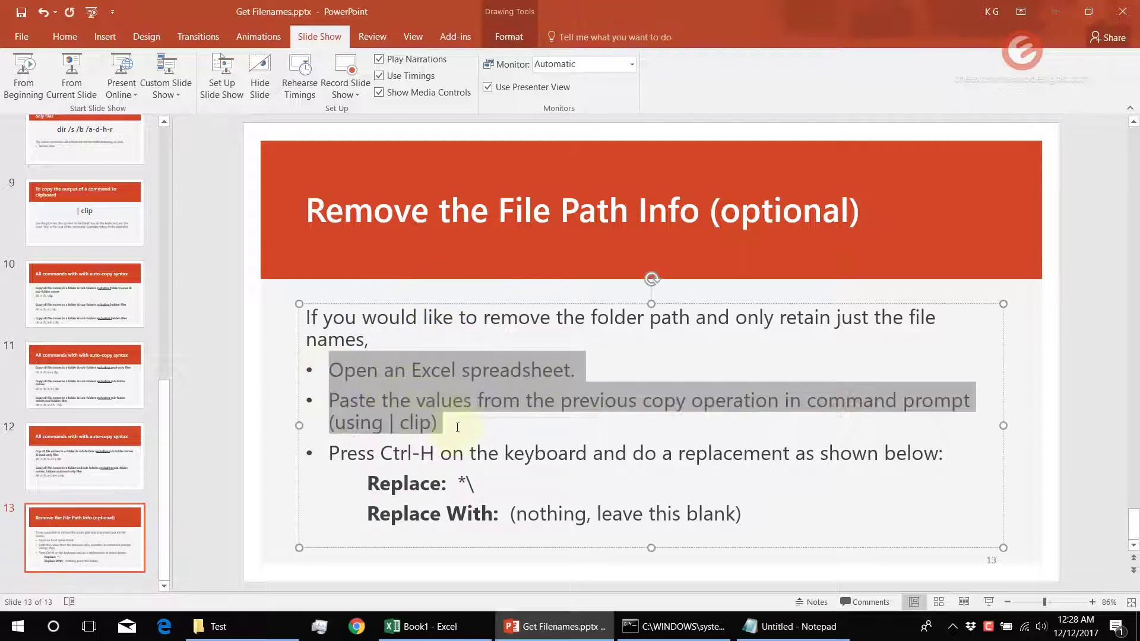
pyautogui.tripleClick(354, 453)
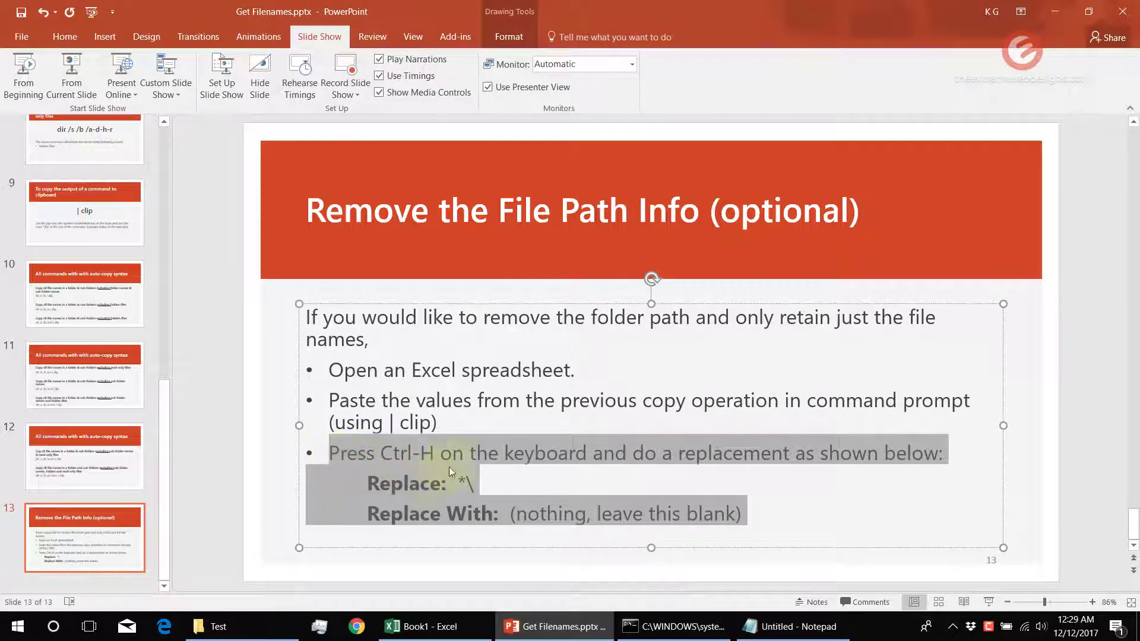
pyautogui.click(529, 469)
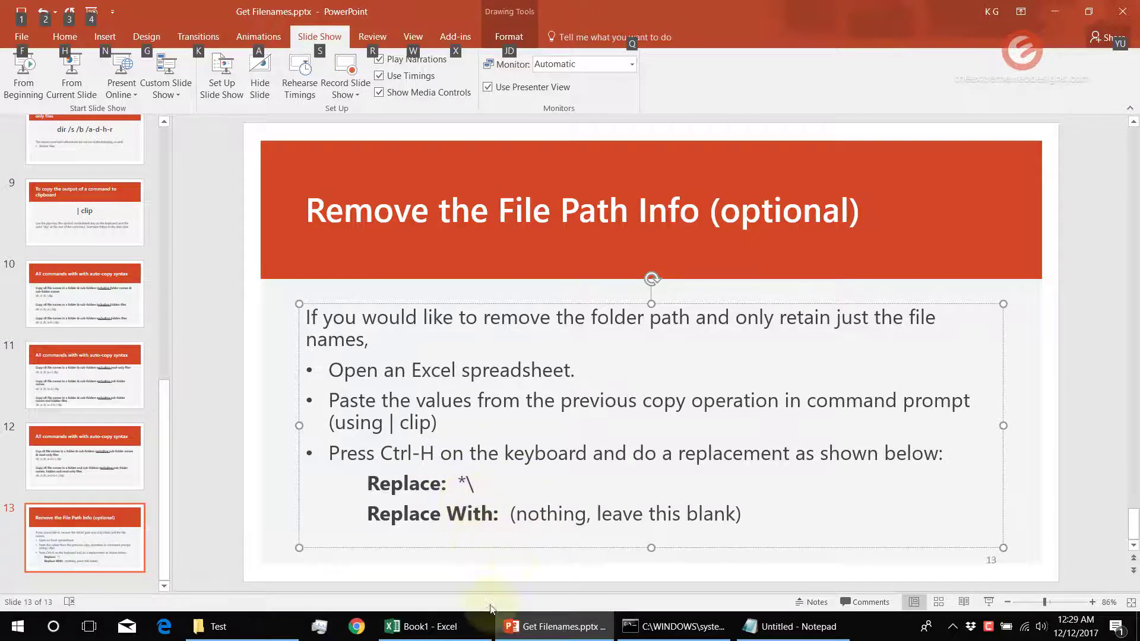
# Switch to Excel and strip the folder paths by replacing every *\ in the sheet with nothing
pyautogui.click(443, 626)
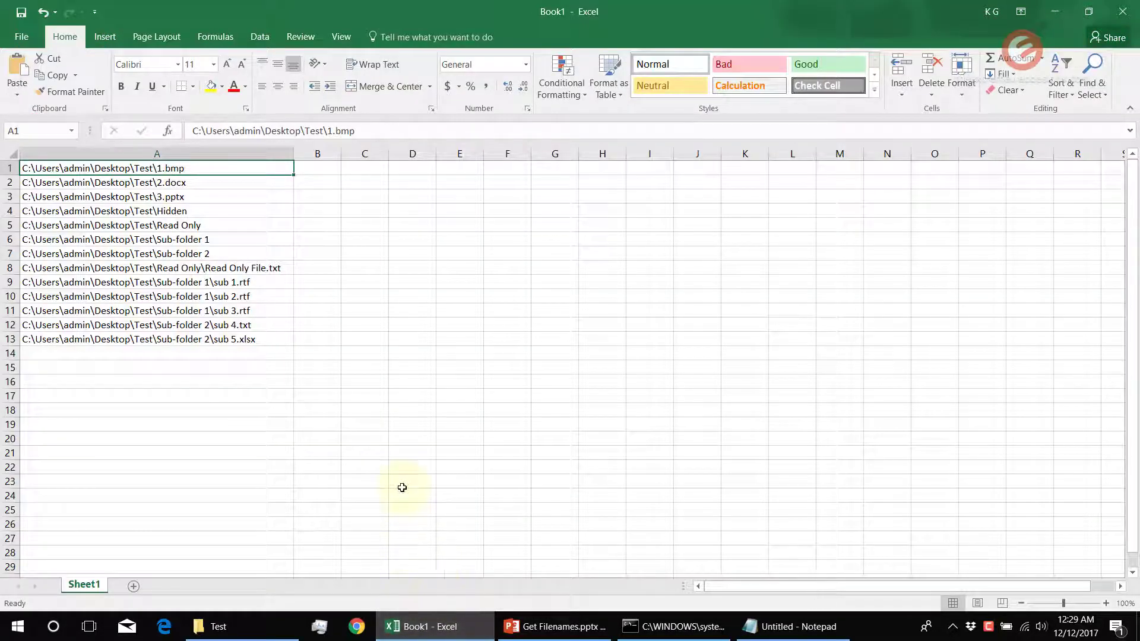
pyautogui.hotkey('ctrl', 'h')
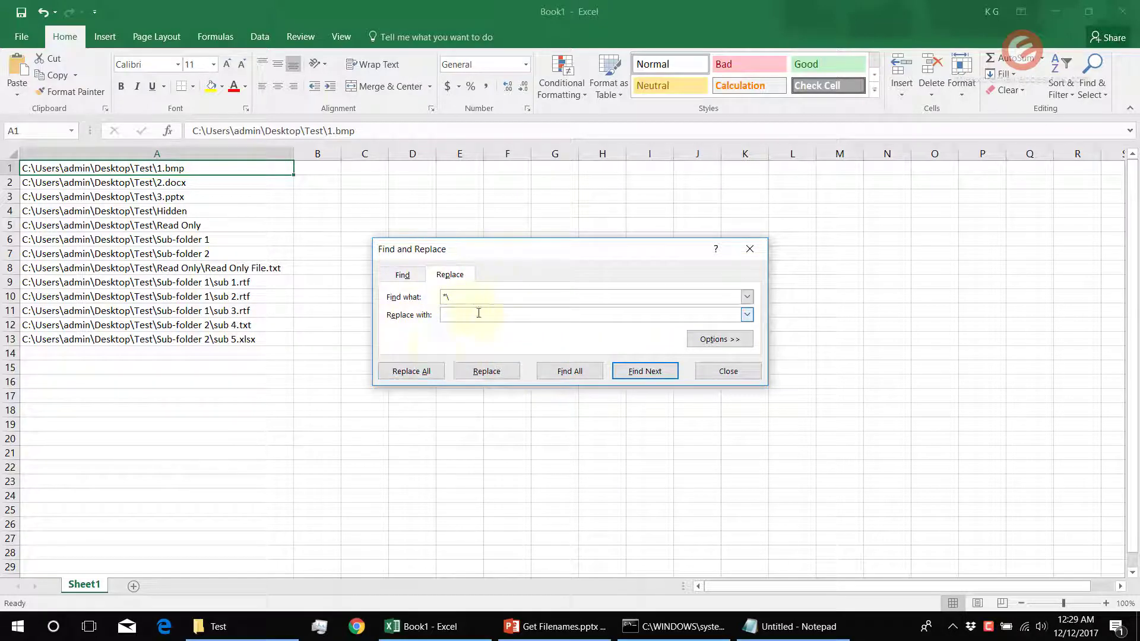
pyautogui.click(426, 372)
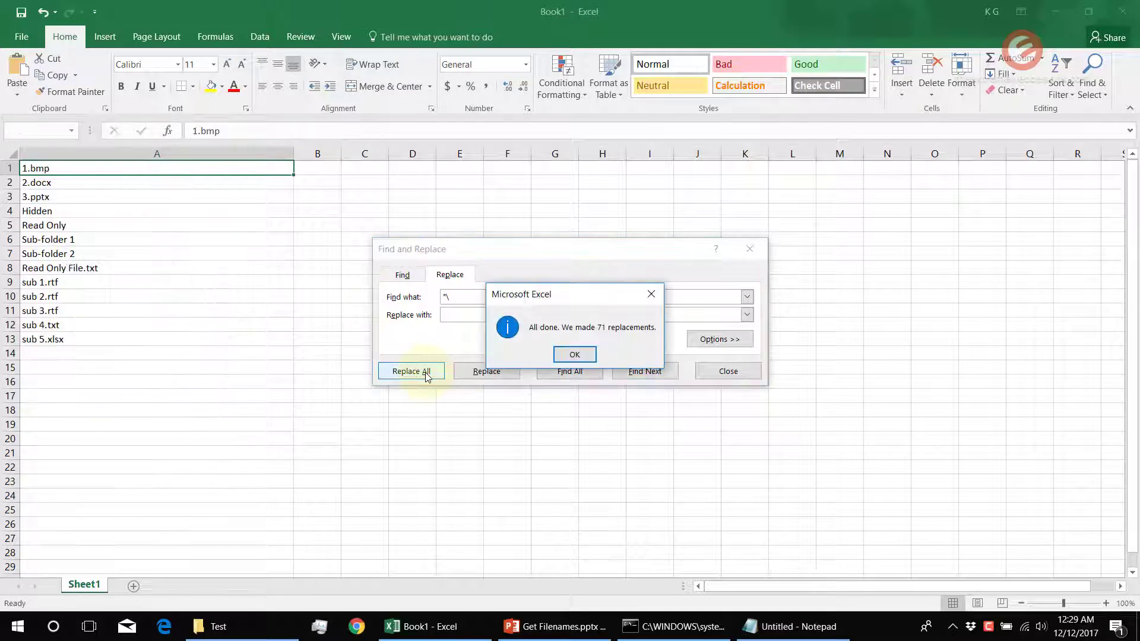
pyautogui.click(591, 355)
pyautogui.click(729, 371)
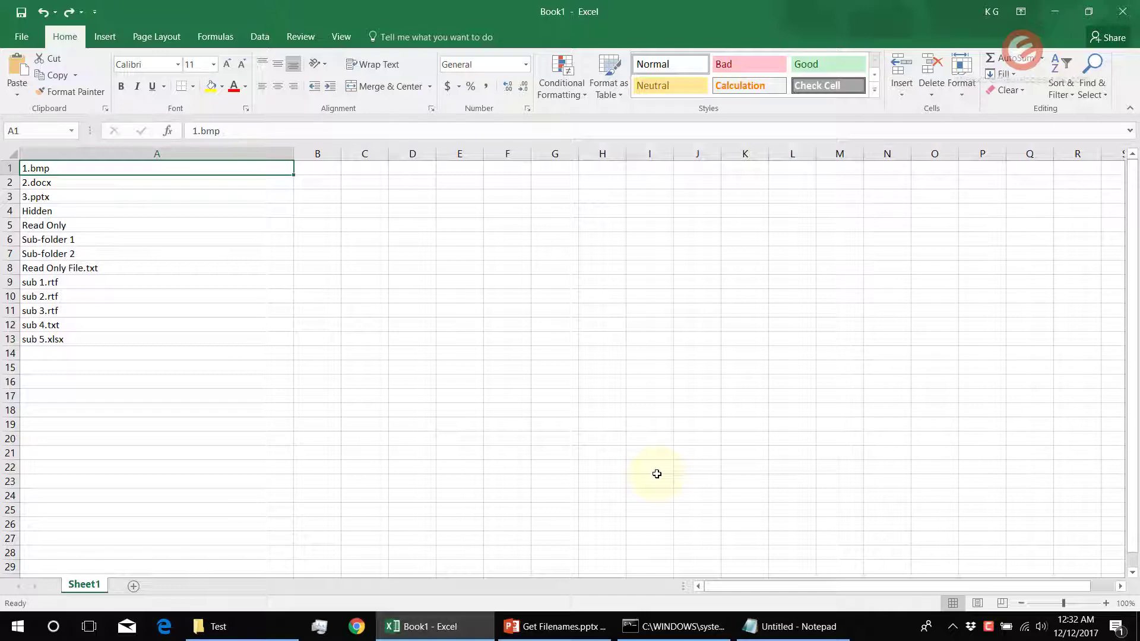
# Switch to Command Prompt and run dir /s /b /a-d to list the files without sub-folder names
pyautogui.click(674, 627)
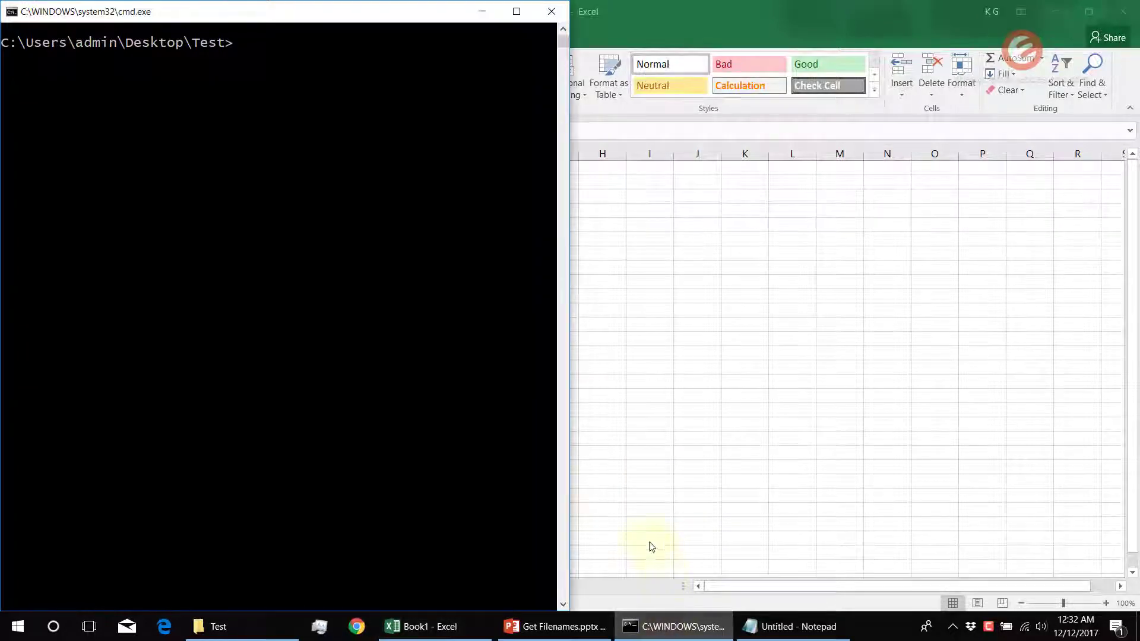
pyautogui.write('dir ')
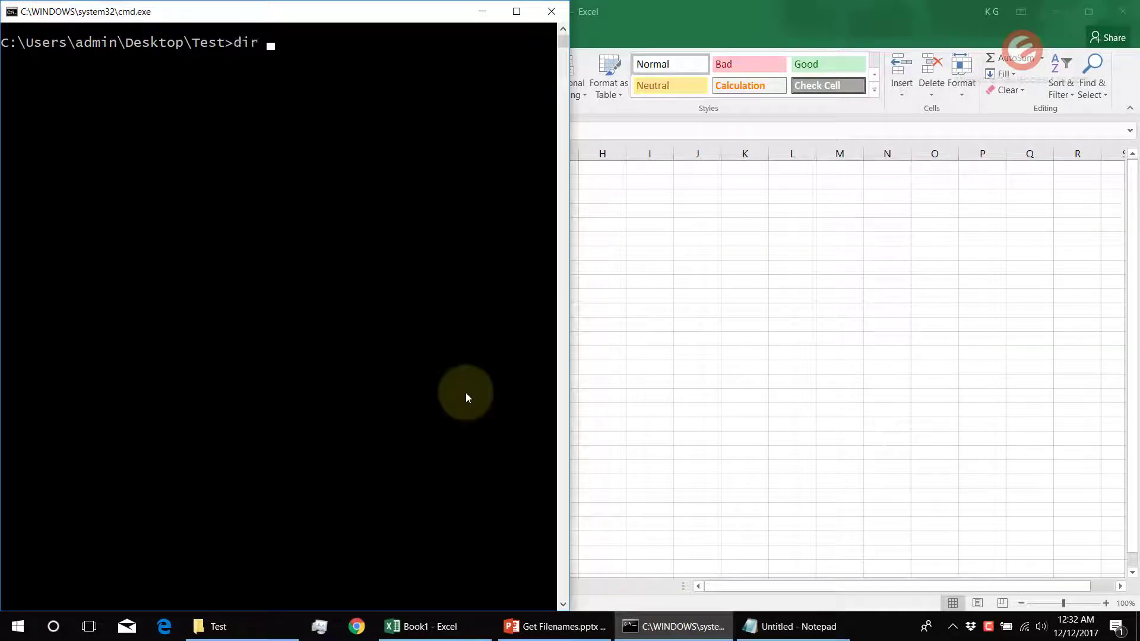
pyautogui.write('/s /b /a-d')
pyautogui.press('Return')
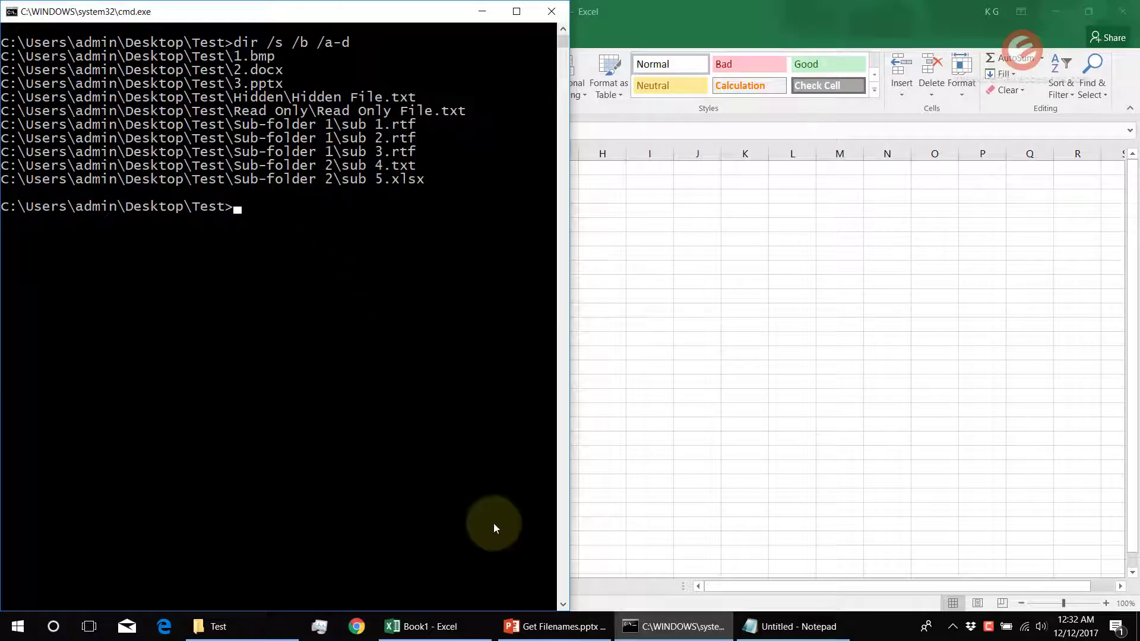
# Switch to the Test folder in File Explorer and compare 1.bmp, 2.docx and 3.pptx with their entries in the command output
pyautogui.click(219, 626)
pyautogui.click(785, 230)
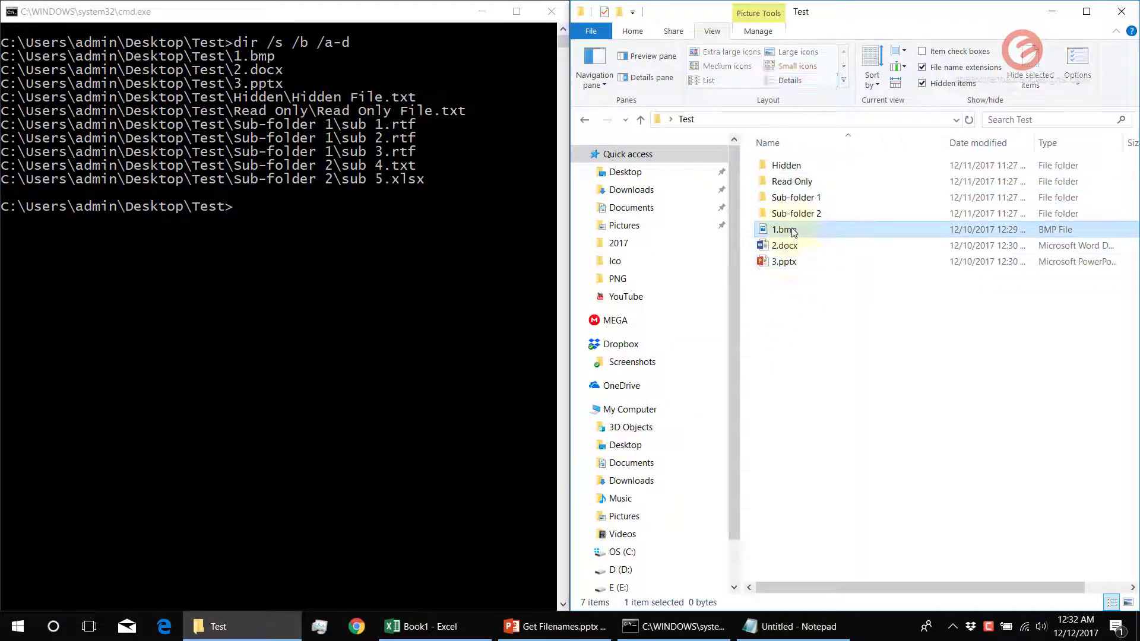
pyautogui.keyDown('shift'); pyautogui.click(798, 263); pyautogui.keyUp('shift')
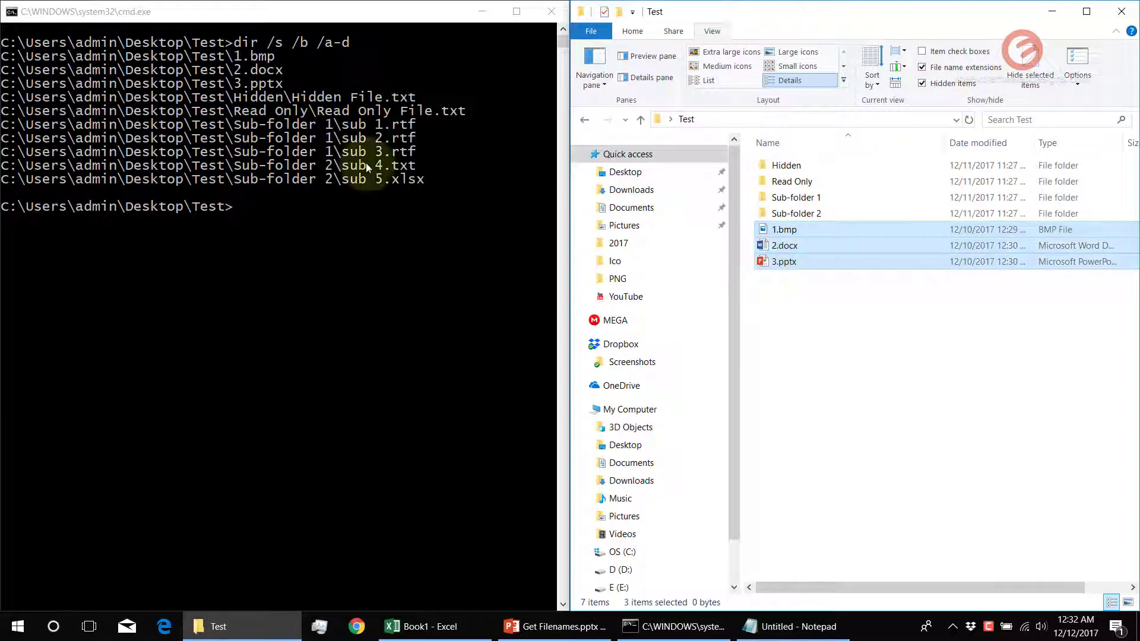
pyautogui.click(226, 57)
pyautogui.moveTo(215, 58); pyautogui.dragTo(308, 85)
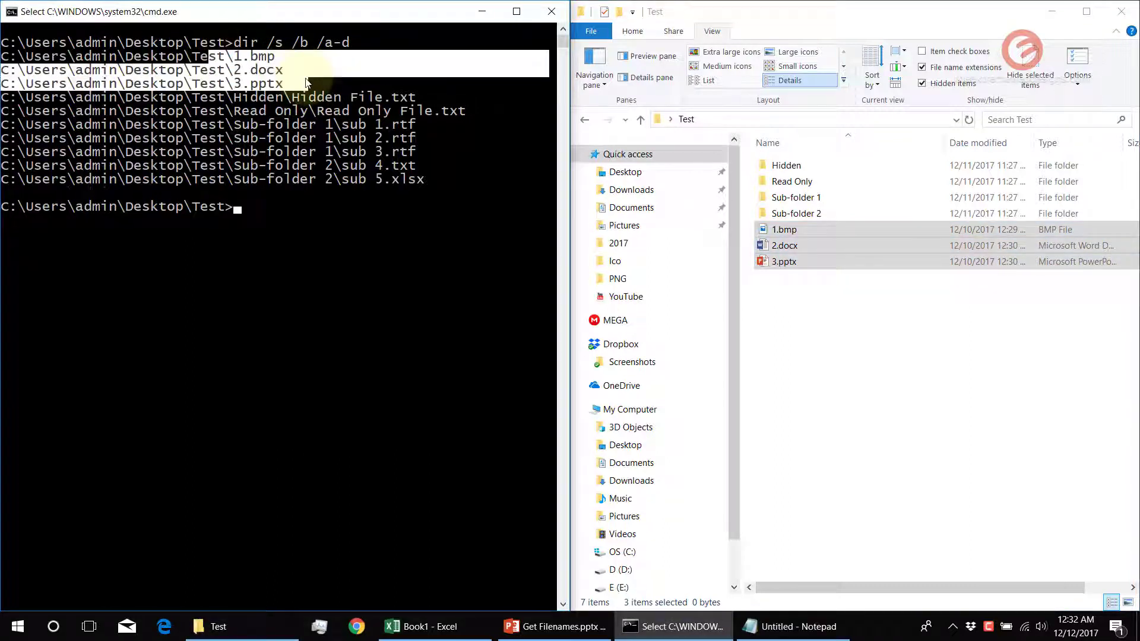
# Open the Hidden folder, compare Hidden File.txt with its entry in the command output, and return to the Test folder
pyautogui.doubleClick(783, 167)
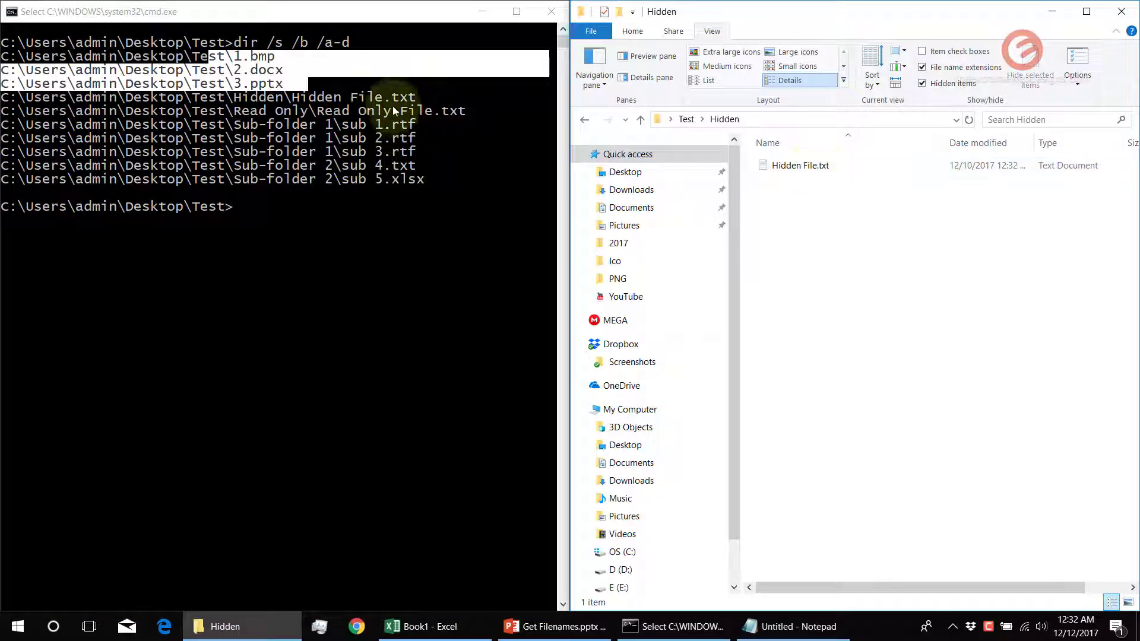
pyautogui.click(371, 98)
pyautogui.click(319, 98)
pyautogui.moveTo(287, 99); pyautogui.dragTo(423, 100)
pyautogui.click(686, 118)
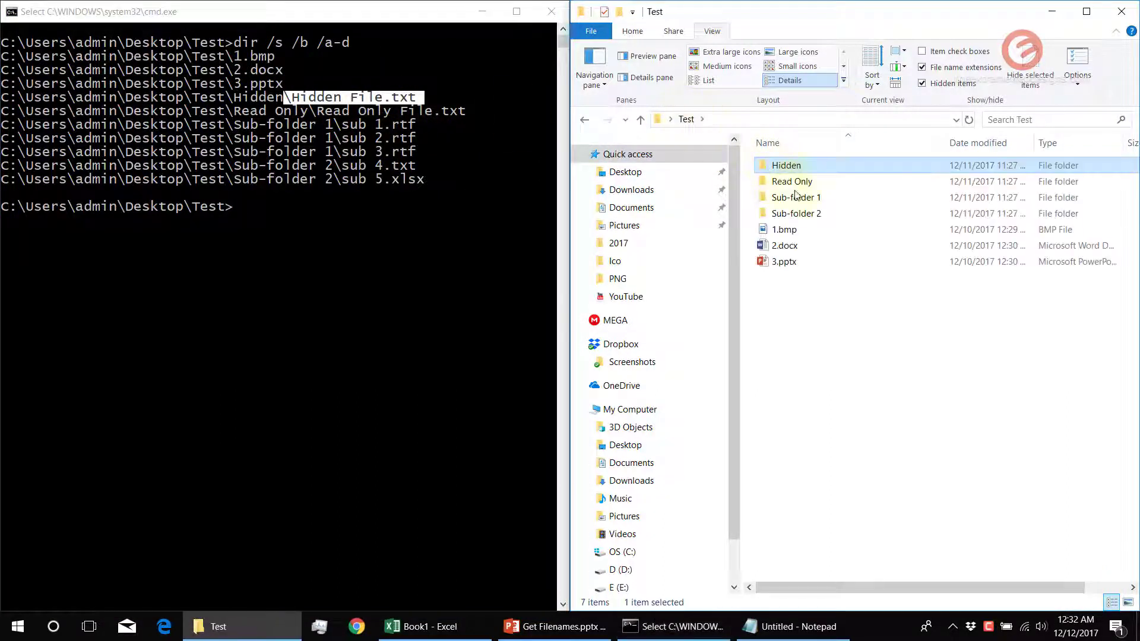
# Open the Read Only folder, compare Read Only File.txt with its entry in the command output, and return to the Test folder
pyautogui.doubleClick(785, 181)
pyautogui.click(768, 172)
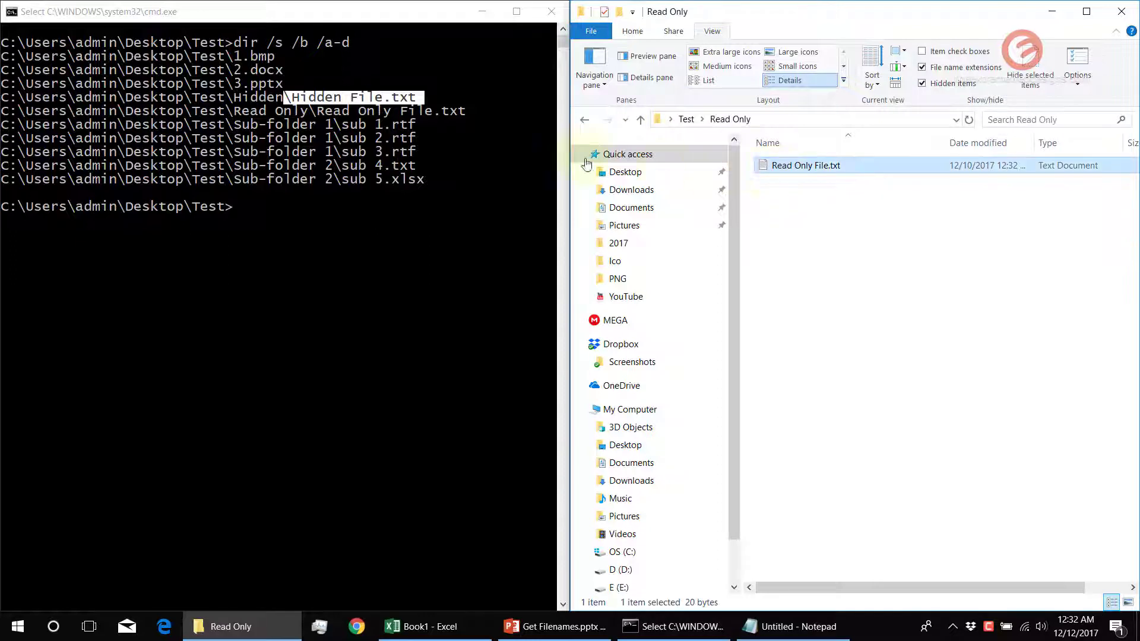
pyautogui.click(343, 113)
pyautogui.moveTo(342, 111); pyautogui.dragTo(408, 119)
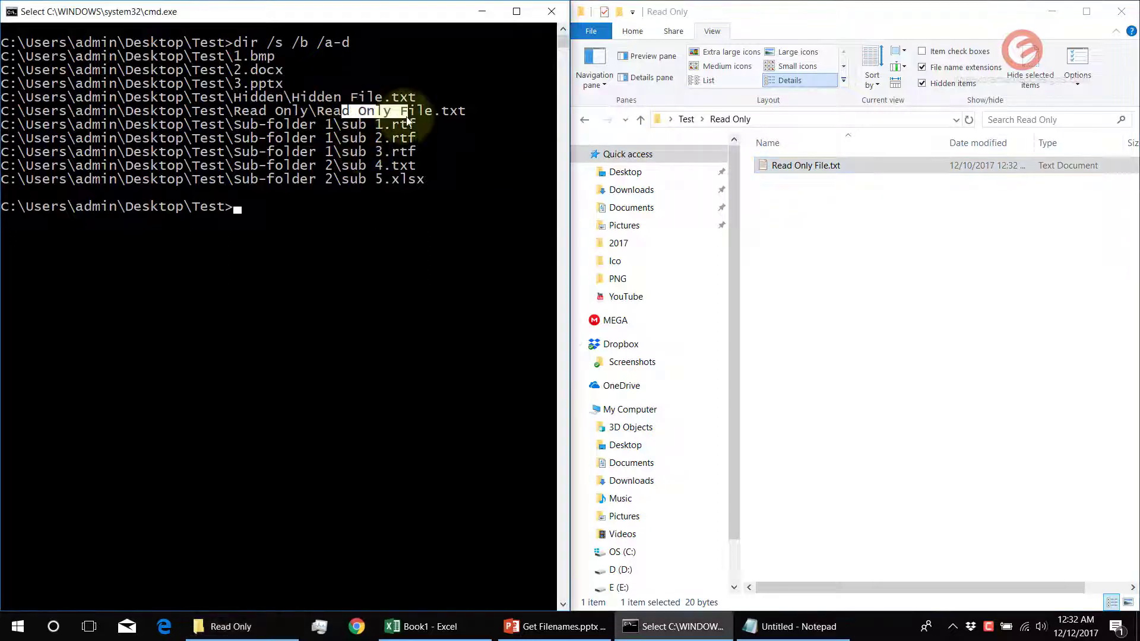
pyautogui.click(686, 118)
# Compare the contents of Sub-folder 1 and Sub-folder 2 with the sub 1.rtf to sub 5.xlsx entries in the command output
pyautogui.click(332, 124)
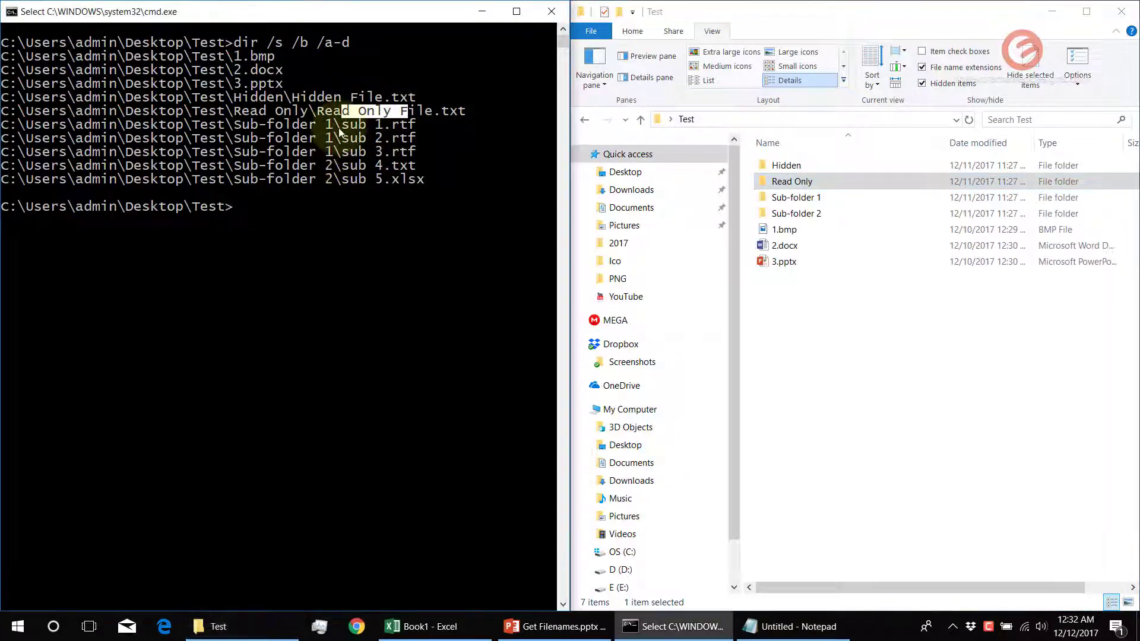
pyautogui.moveTo(329, 124); pyautogui.dragTo(426, 148)
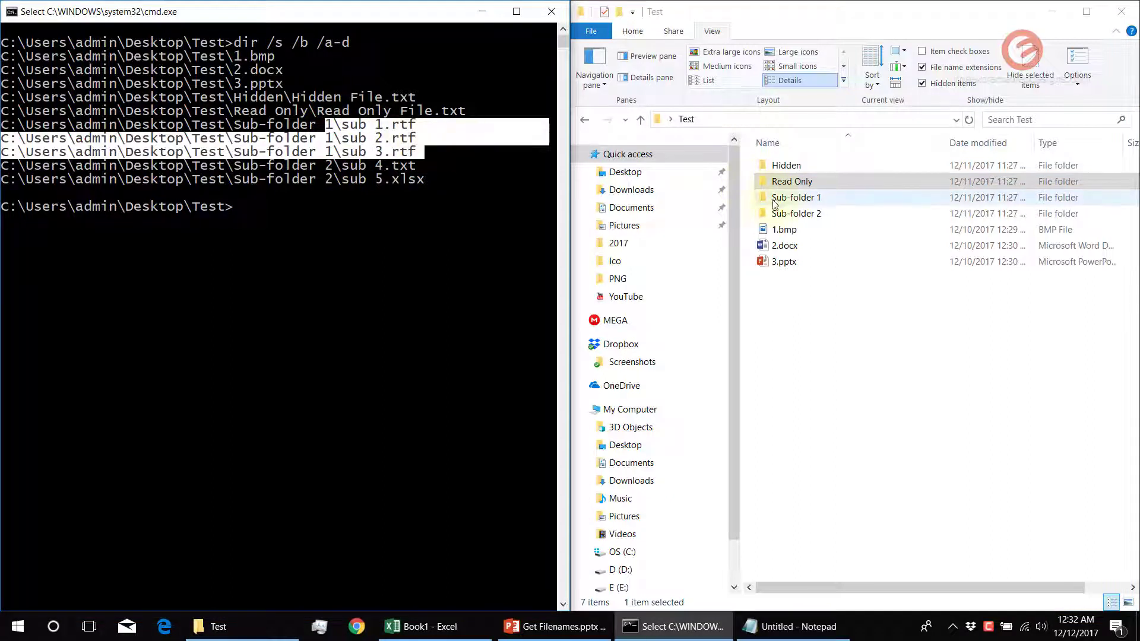
pyautogui.doubleClick(795, 197)
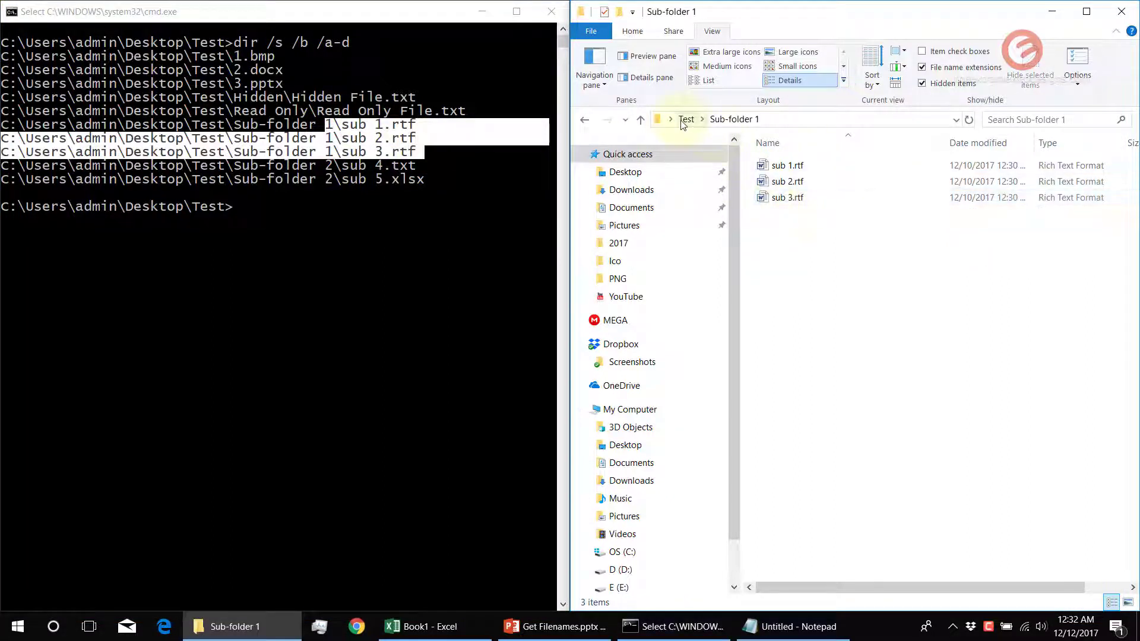
pyautogui.click(686, 118)
pyautogui.doubleClick(801, 214)
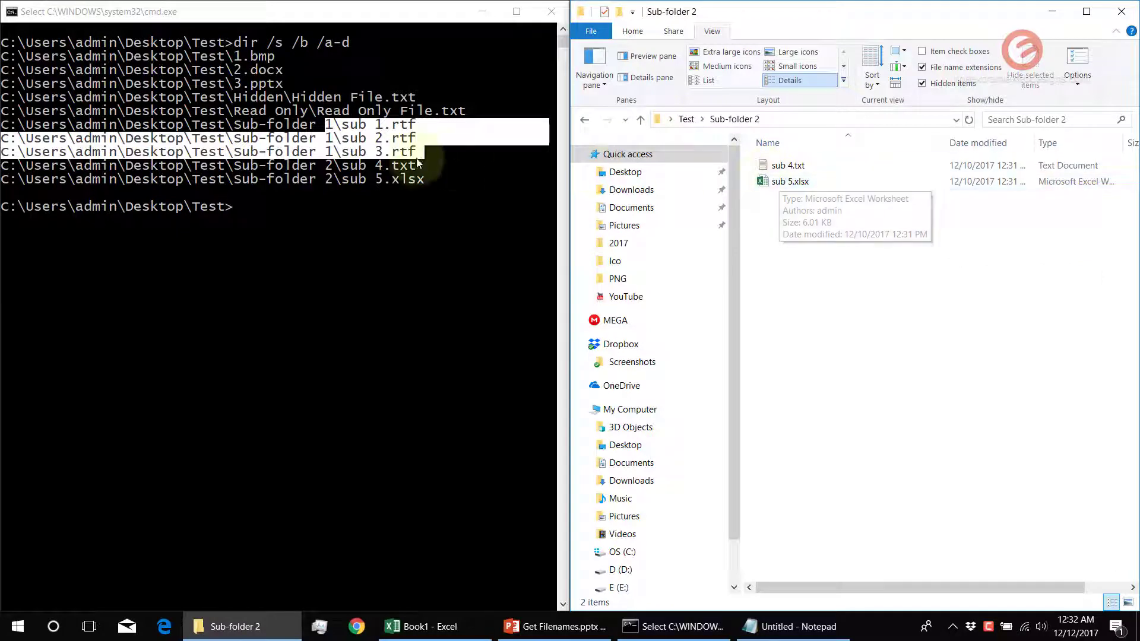
pyautogui.click(336, 169)
pyautogui.moveTo(326, 165); pyautogui.dragTo(423, 191)
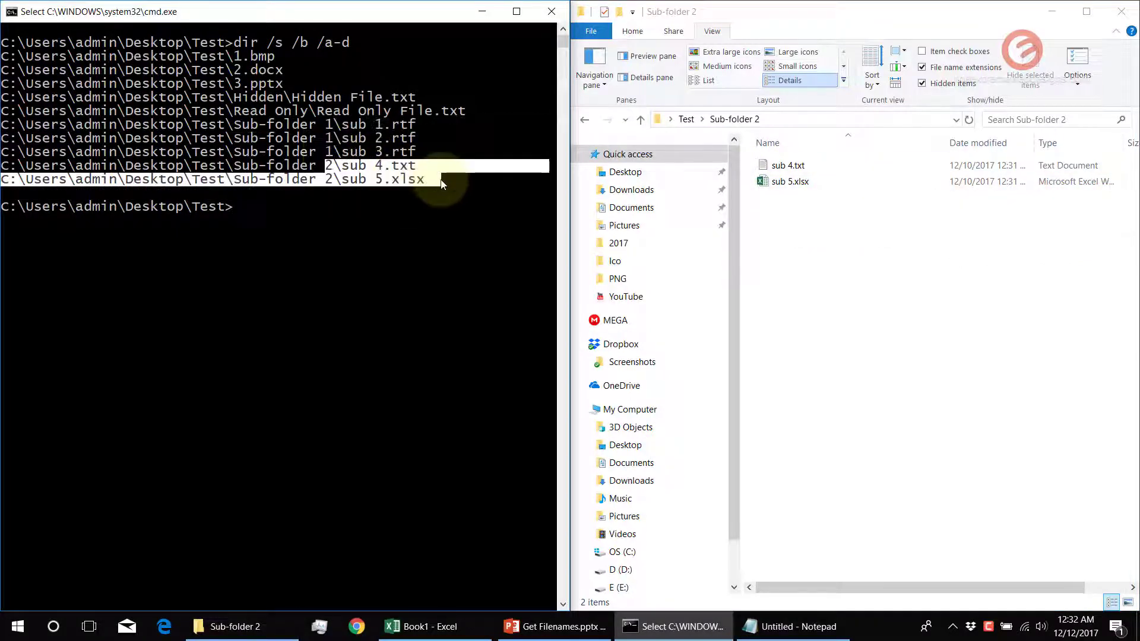
# Clear the console selection and run dir /s /b /a-d | clip to copy the file-only listing to the clipboard
pyautogui.rightClick(439, 248)
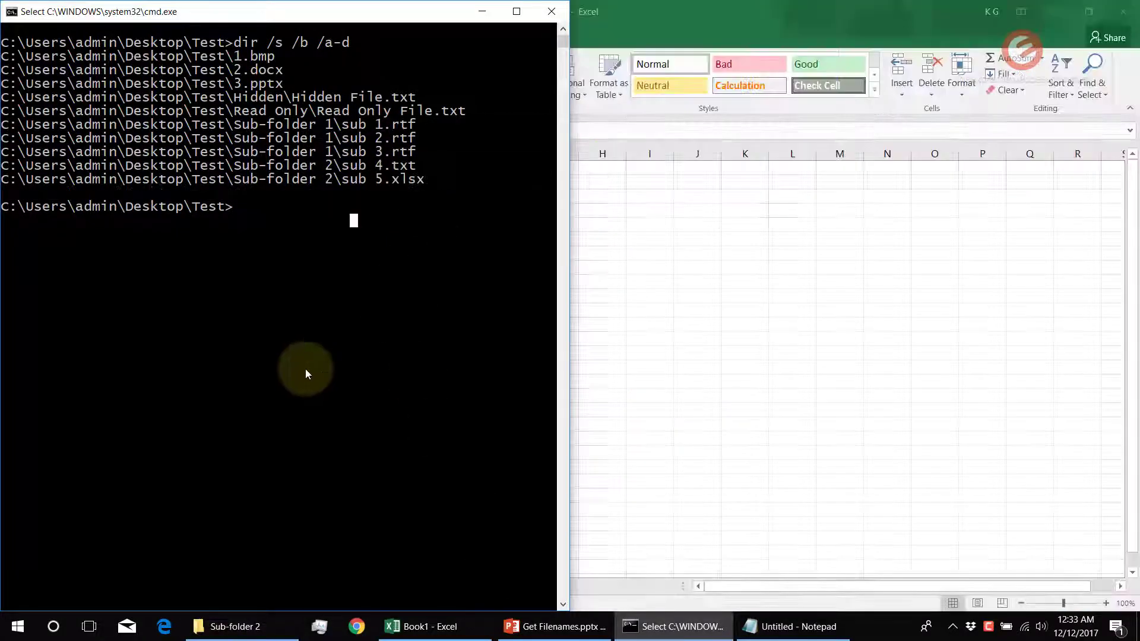
pyautogui.click(254, 207)
pyautogui.press('Escape')
pyautogui.press('Up')
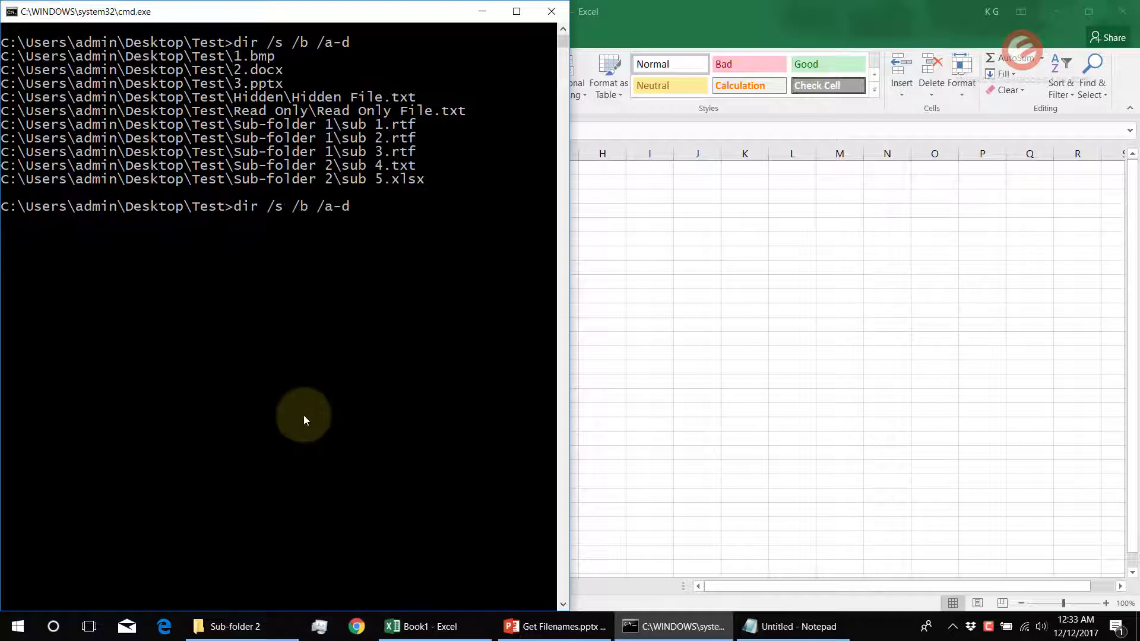
pyautogui.write('| clip')
pyautogui.press('Return')
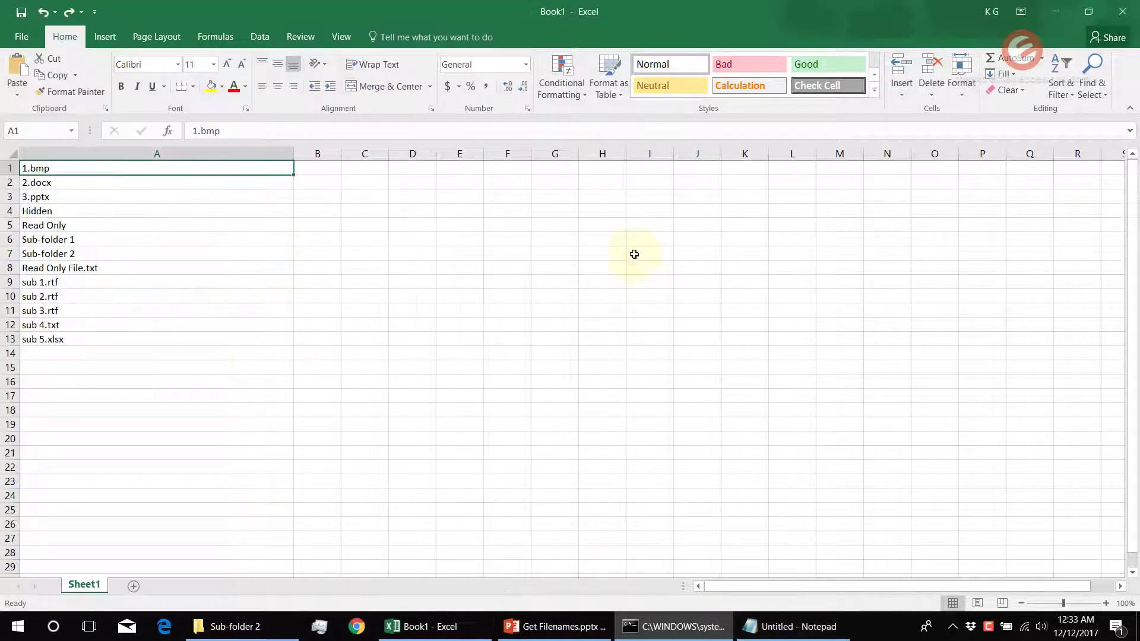
# Delete column A with the old file listing from Sheet1 of Book1 in Excel
pyautogui.click(631, 254)
pyautogui.click(131, 198)
pyautogui.hotkey('ctrl', 'a')
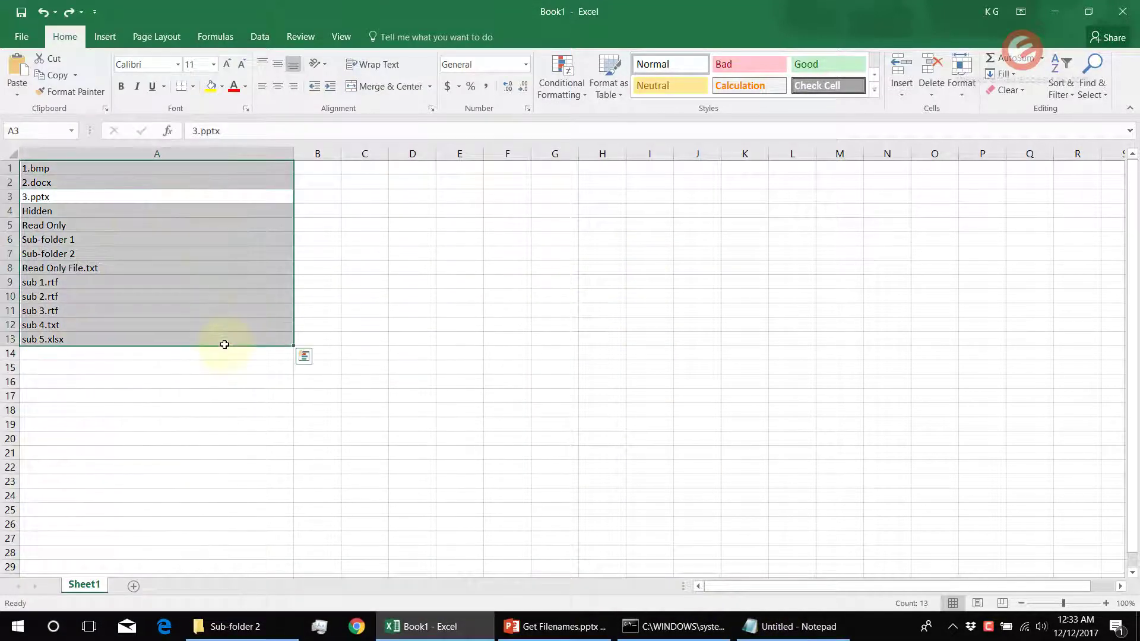
pyautogui.press('BackSpace')
pyautogui.rightClick(119, 155)
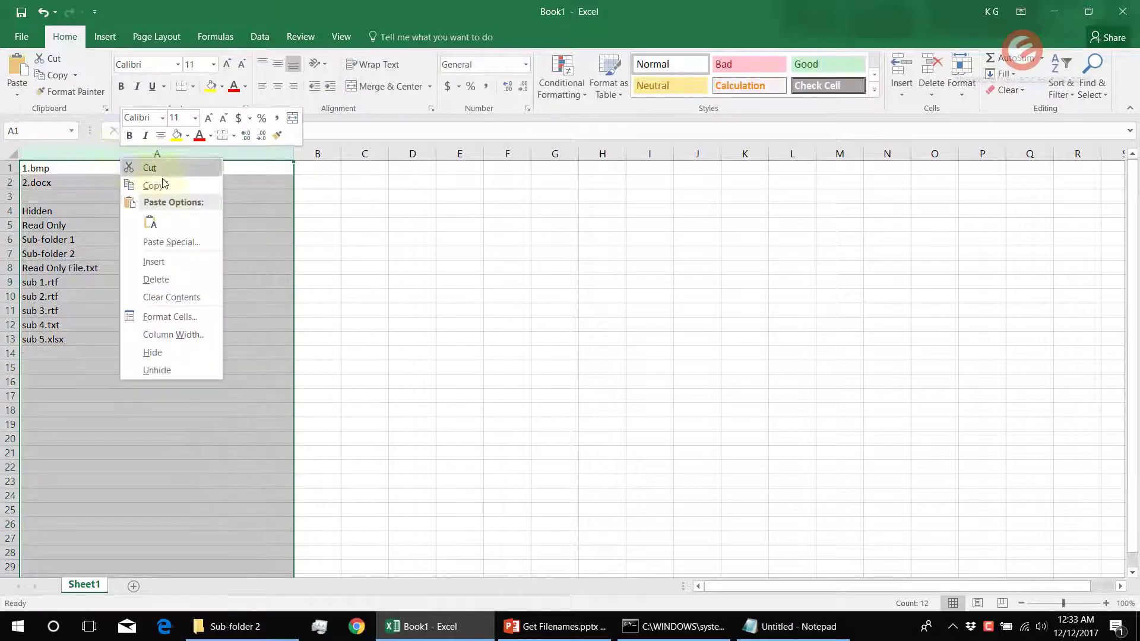
pyautogui.click(177, 279)
# Paste the copied file listing into Sheet1 starting at cell A1 and widen column A to fit the full paths
pyautogui.click(45, 169)
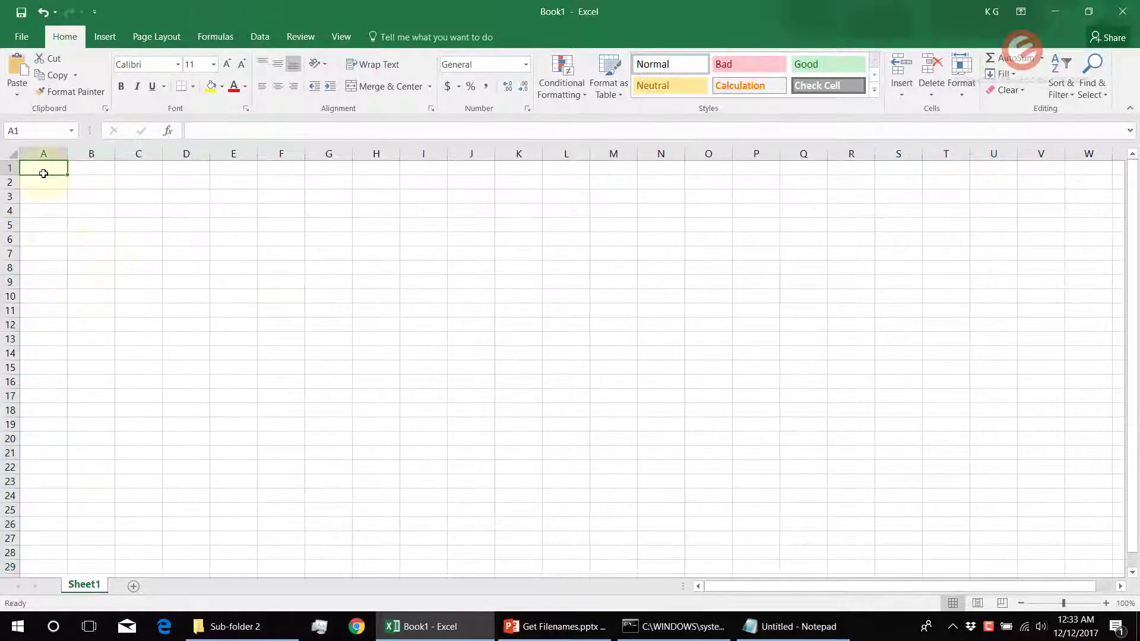
pyautogui.rightClick(49, 168)
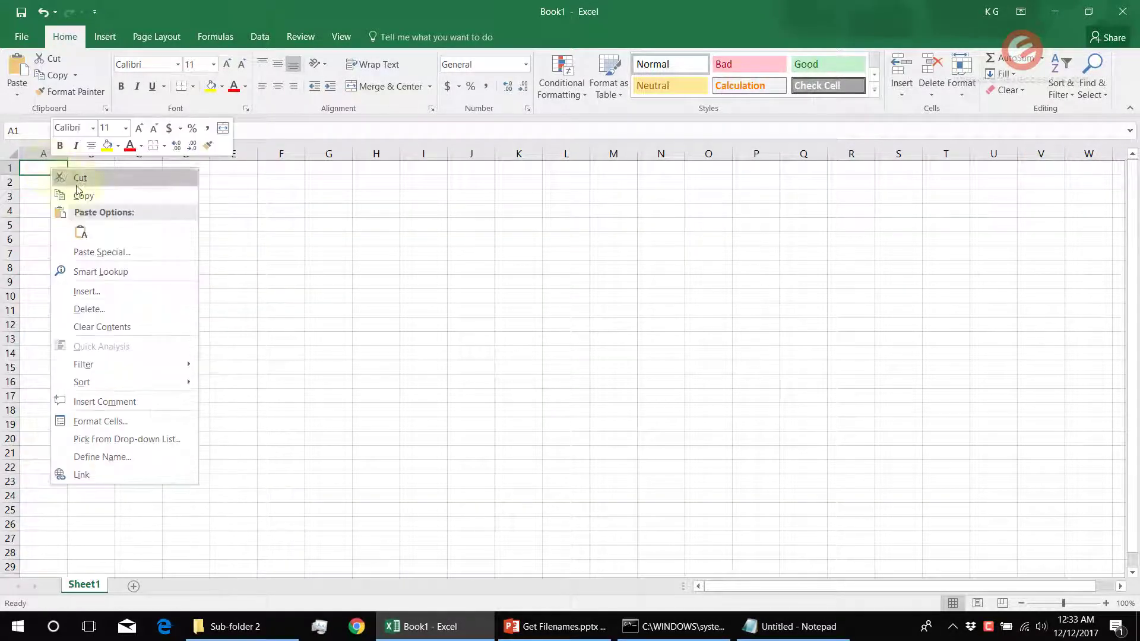
pyautogui.click(81, 231)
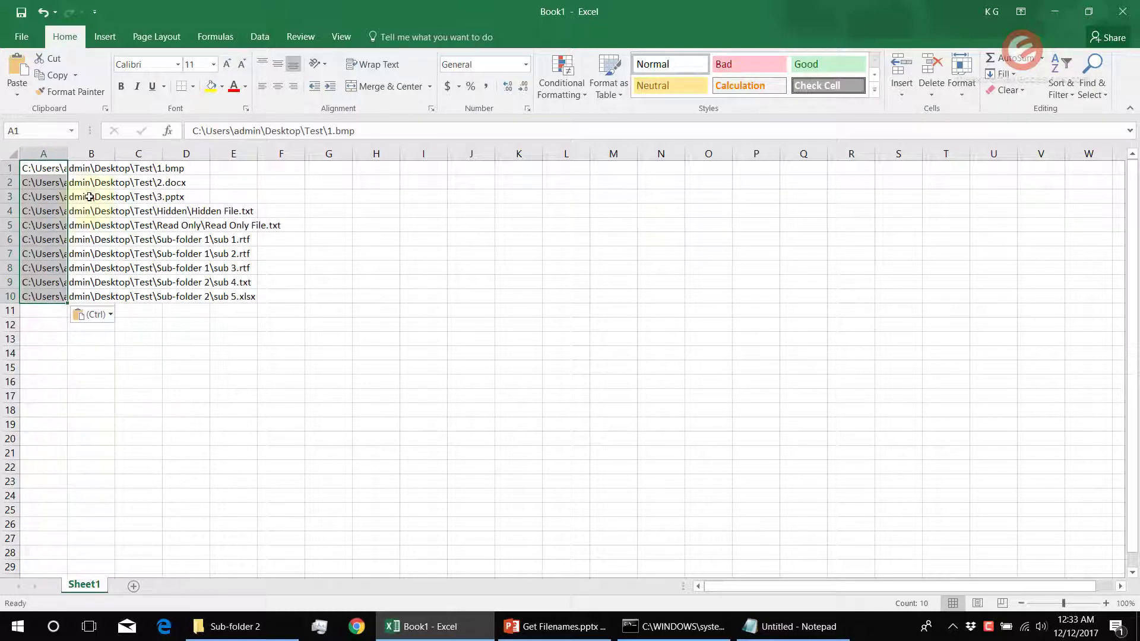
pyautogui.moveTo(68, 154); pyautogui.dragTo(282, 171)
pyautogui.click(332, 228)
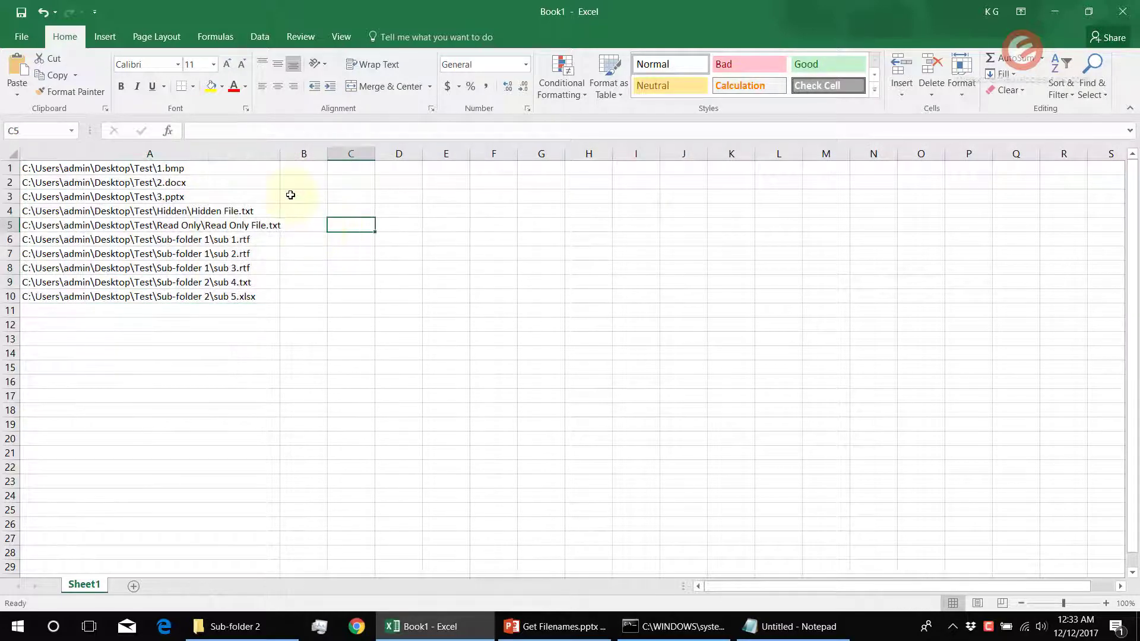
# Replace all occurrences of *\ with nothing so that column A keeps only the file names, and select cell A1
pyautogui.hotkey('ctrl', 'h')
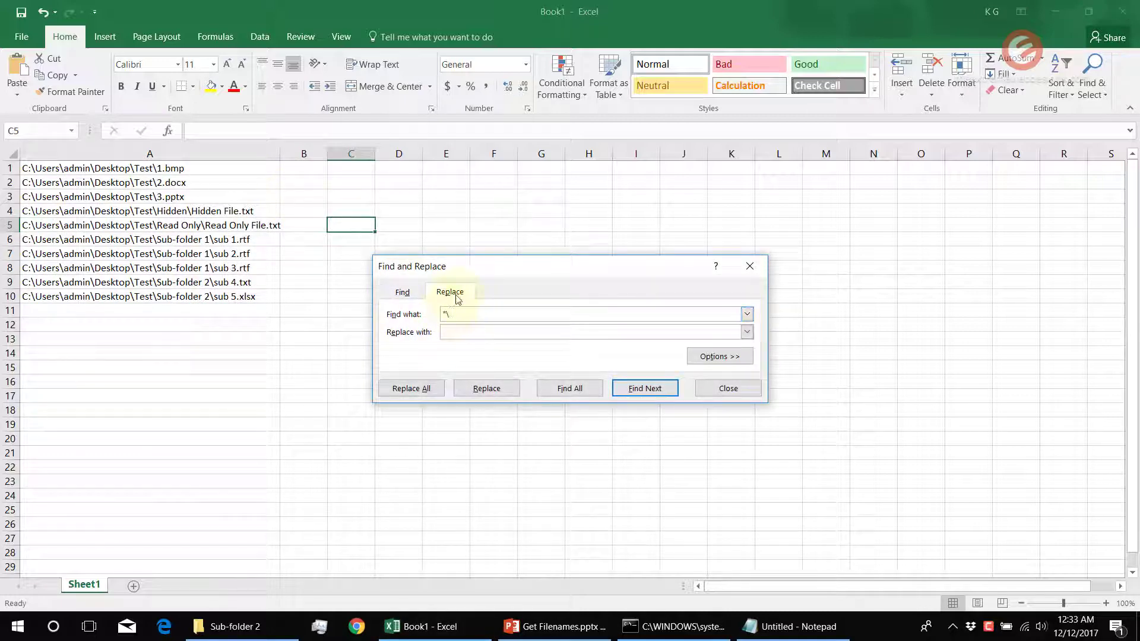
pyautogui.click(444, 325)
pyautogui.press('Tab')
pyautogui.click(419, 391)
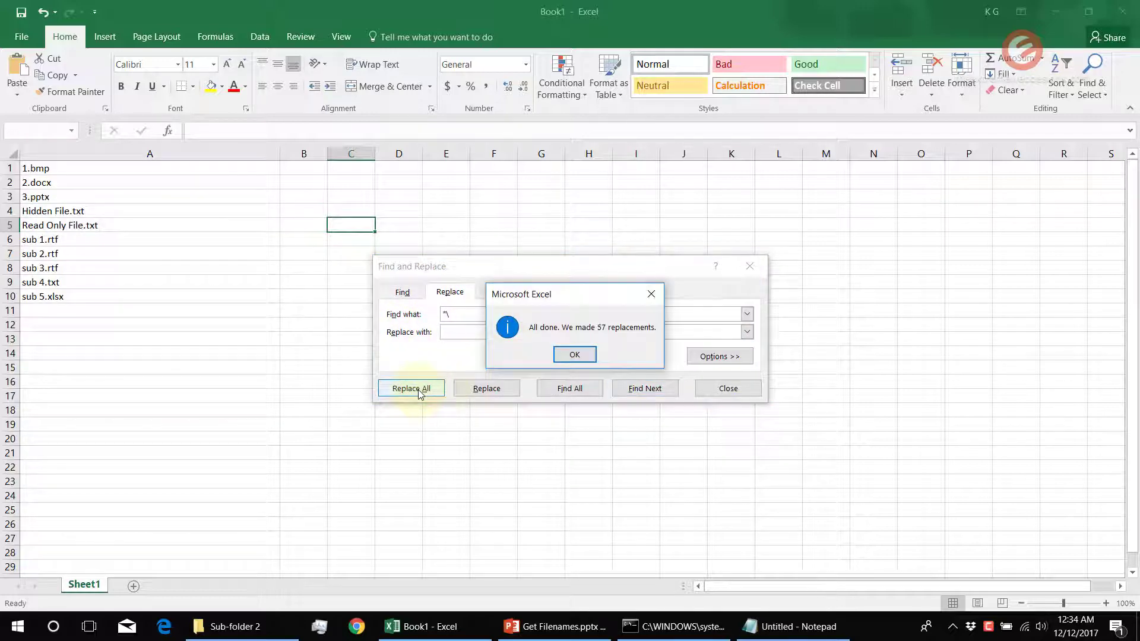
pyautogui.click(576, 356)
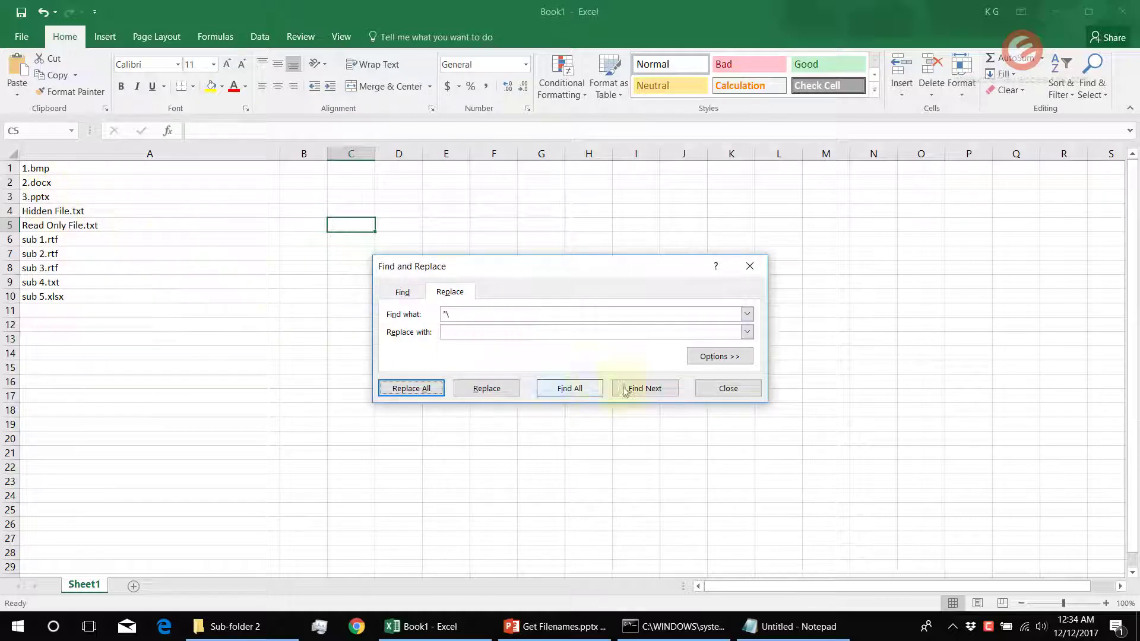
pyautogui.click(728, 388)
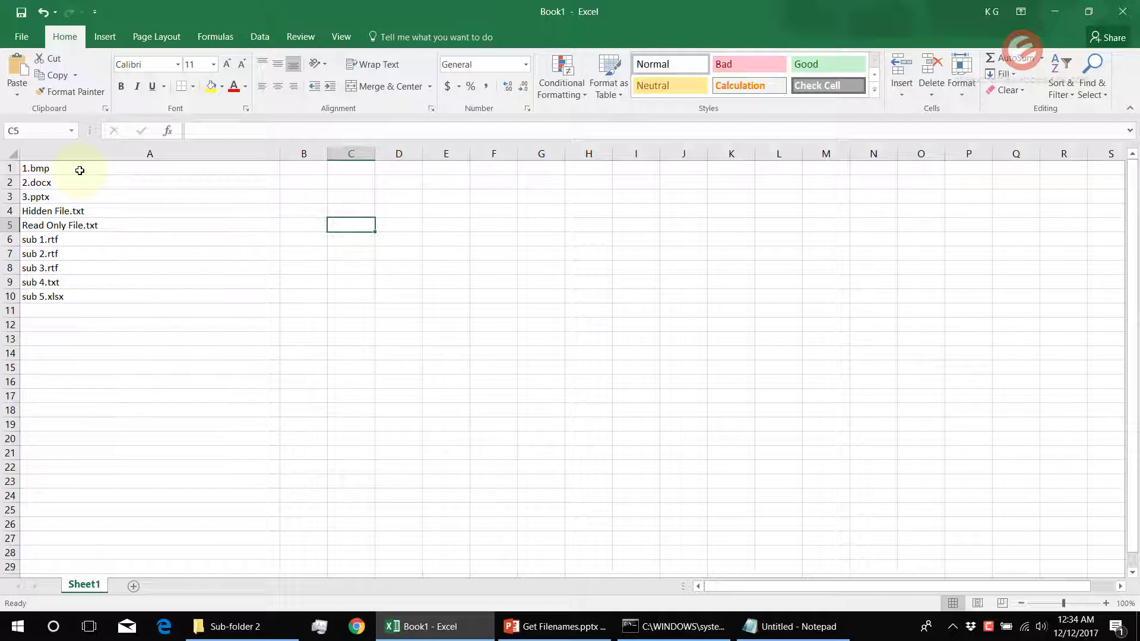
pyautogui.click(79, 170)
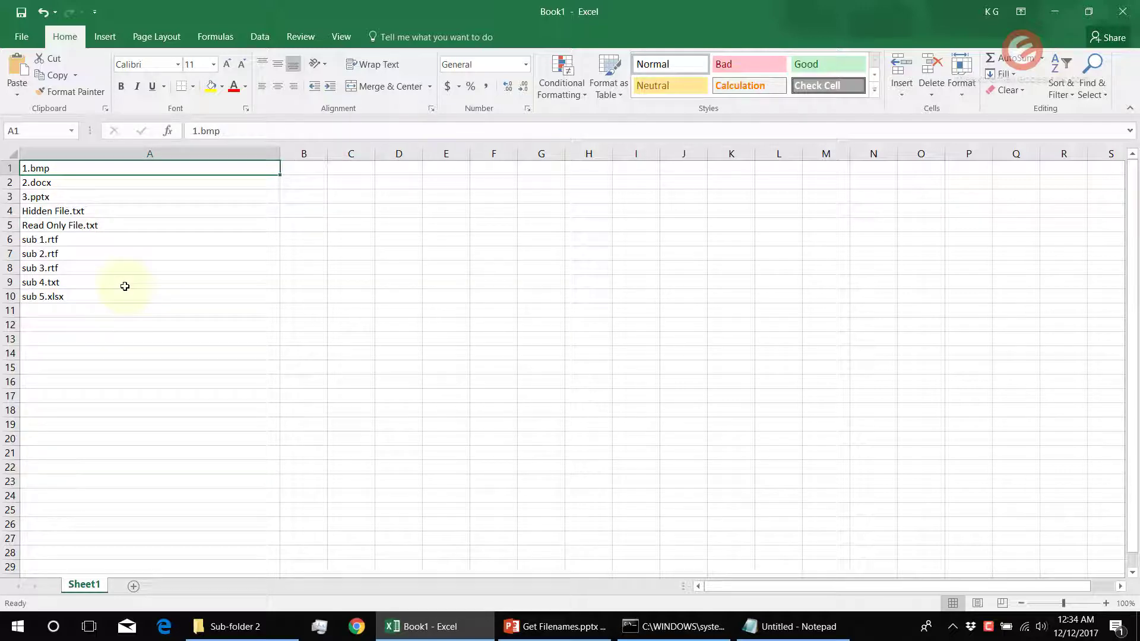